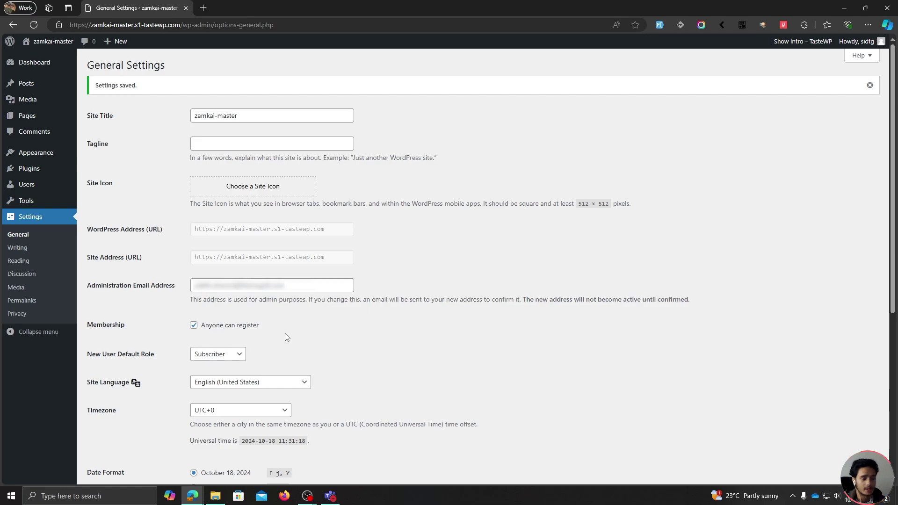
- Preview the site's built-in registration form logged out, then go to Add New Plugin
key("alt+Tab")
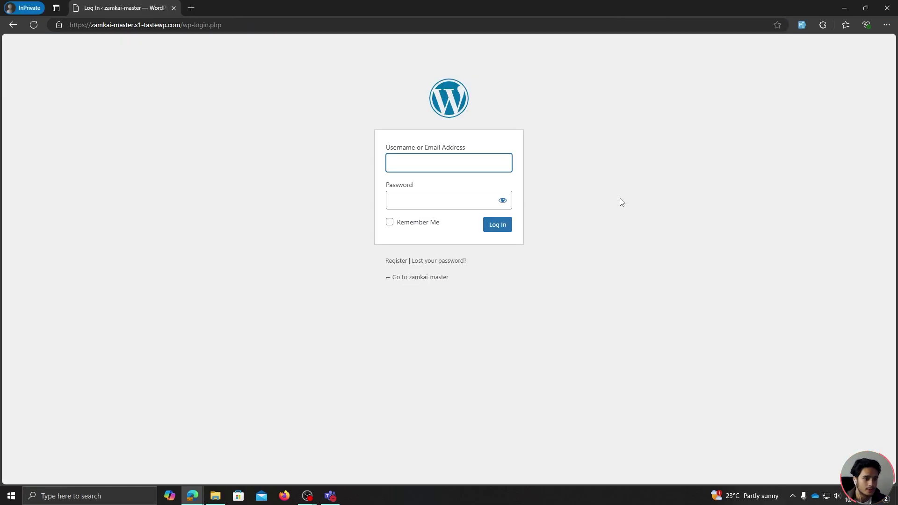
left_click(397, 262)
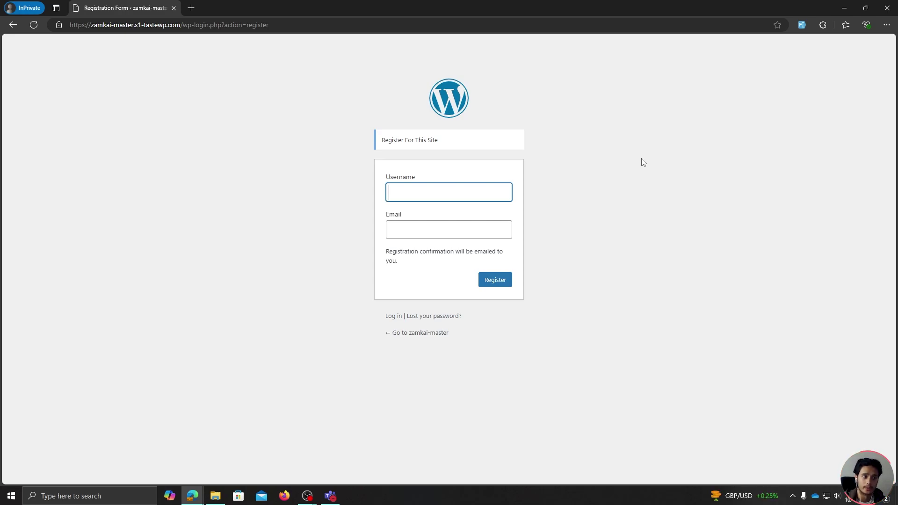
key("super+Down")
left_click(653, 49)
mouse_move(53, 176)
left_click(109, 184)
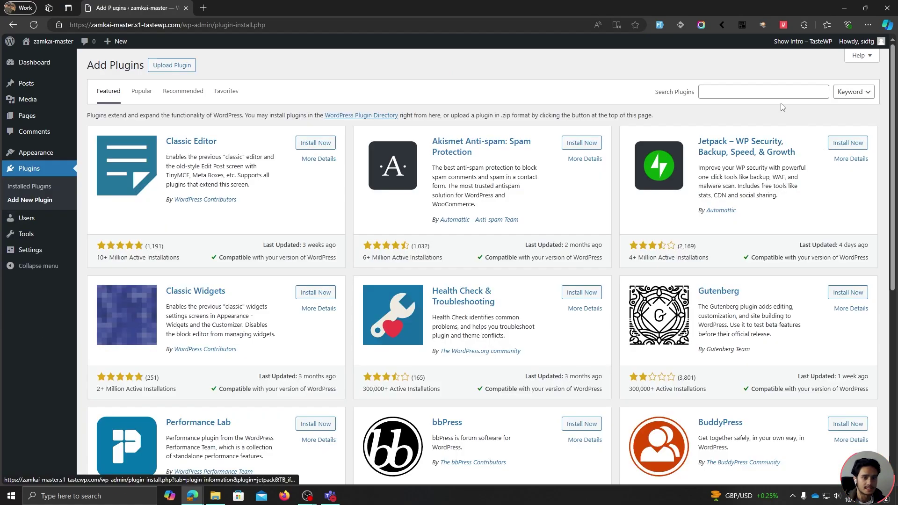
- Install and activate the 'User Registration' plugin, then launch its setup wizard allowing usage sharing
left_click(746, 90)
type("User Regist")
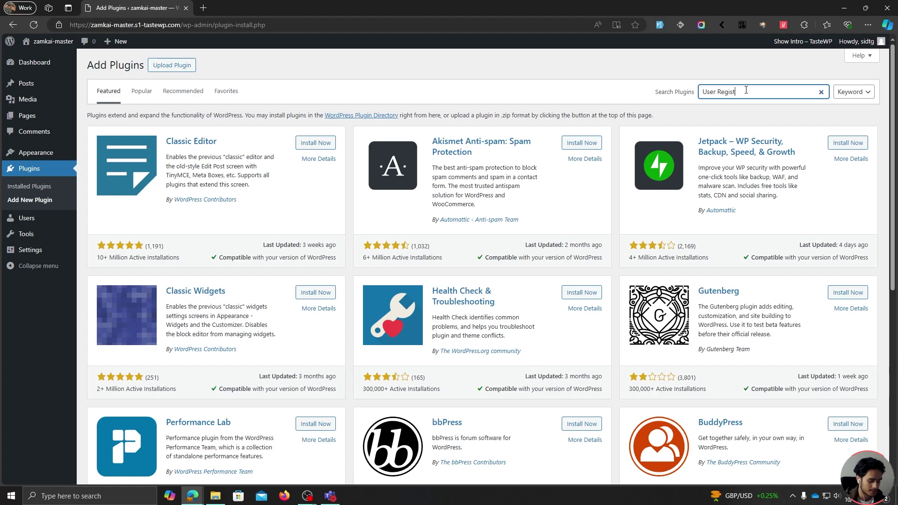
type("ration")
left_click(313, 144)
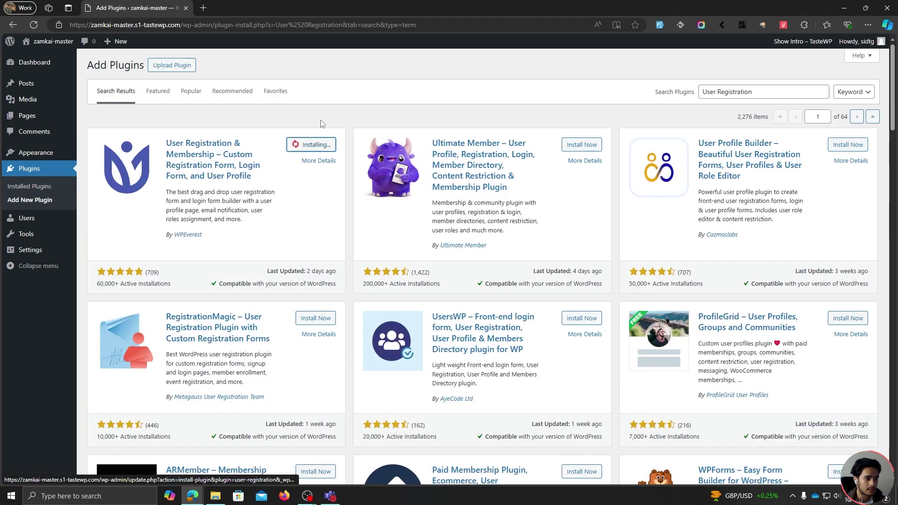
left_click(320, 145)
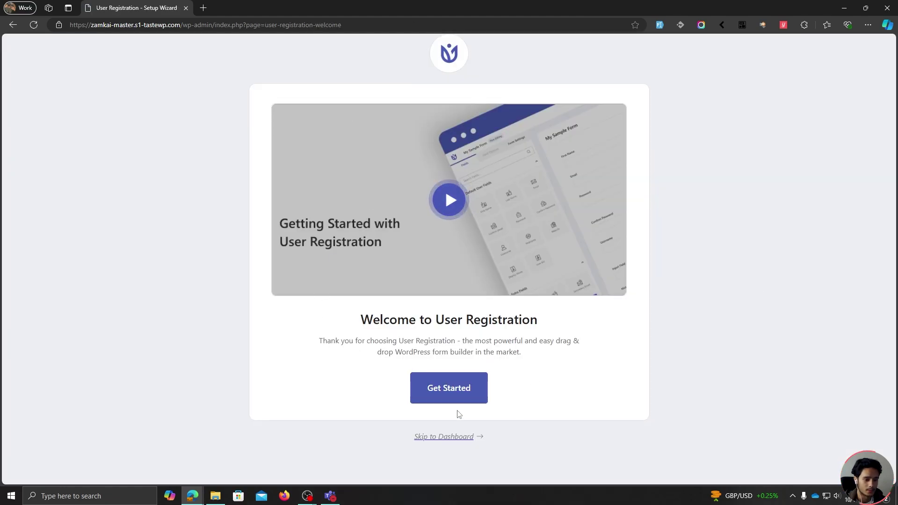
left_click(453, 397)
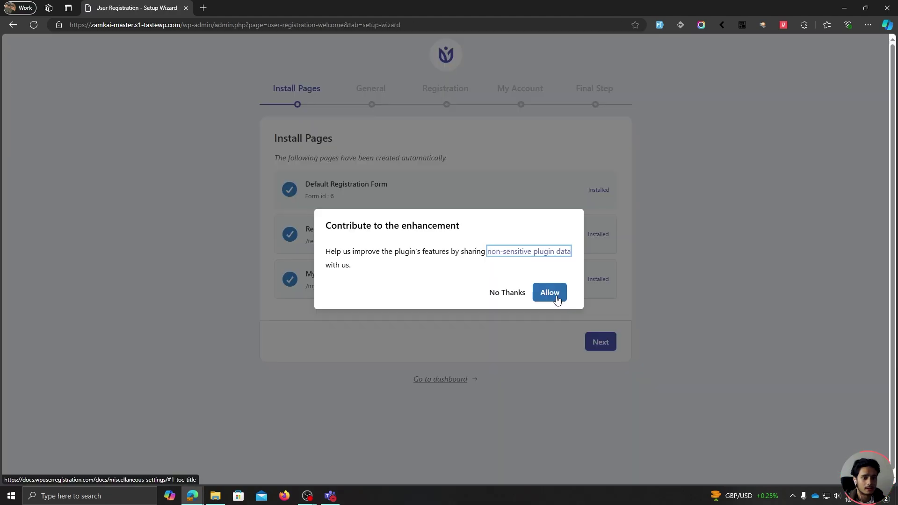
left_click(550, 293)
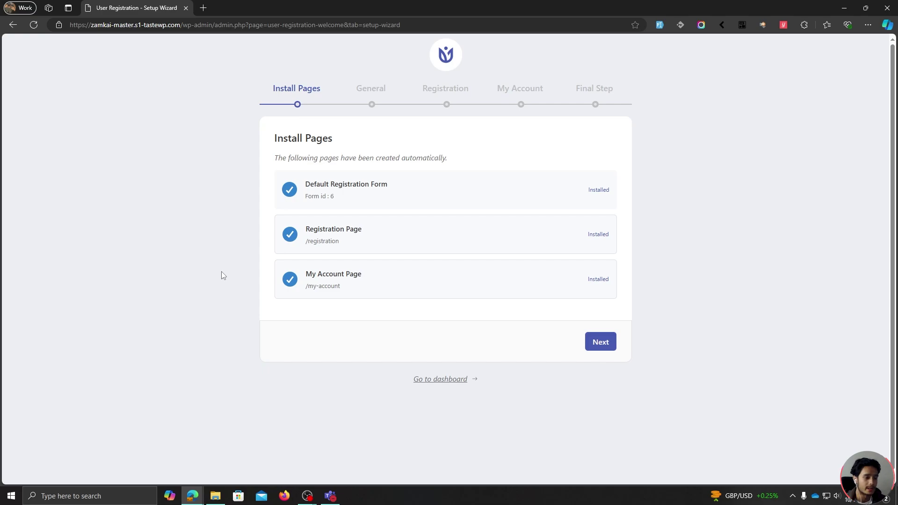
- Keep Anyone can register on, auto approval with manual login, and only Subscriber blocked from the dashboard
left_click(593, 347)
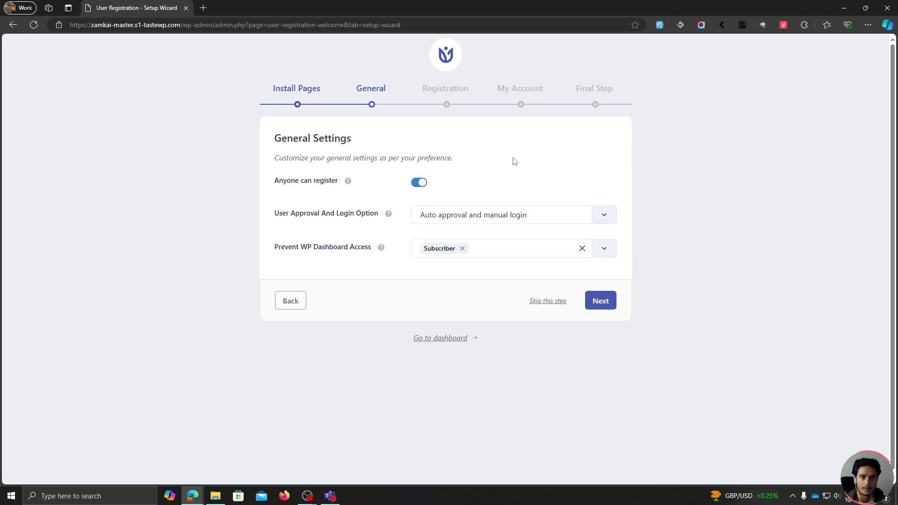
left_click(418, 182)
left_click(418, 182)
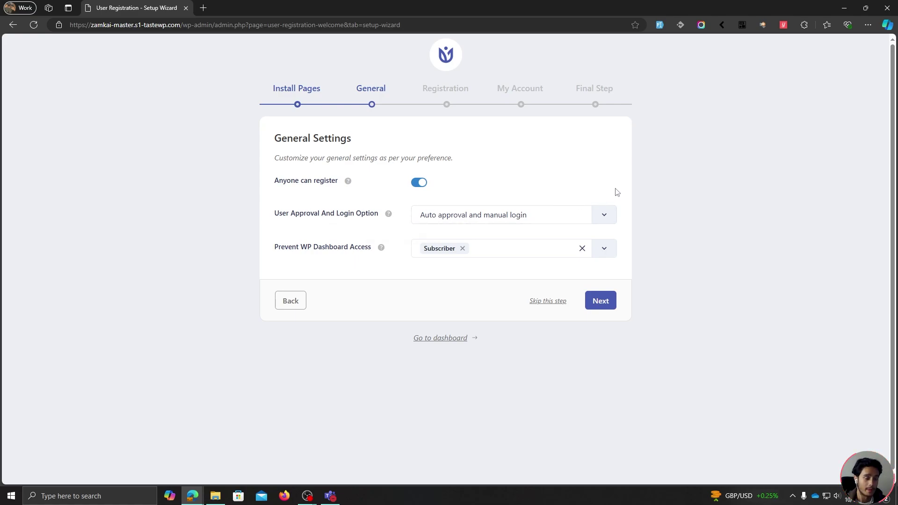
left_click(556, 216)
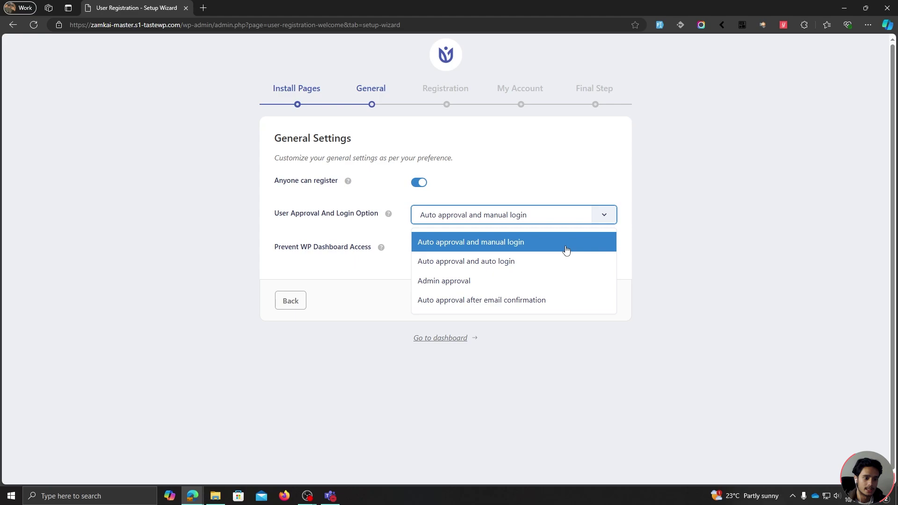
left_click(594, 192)
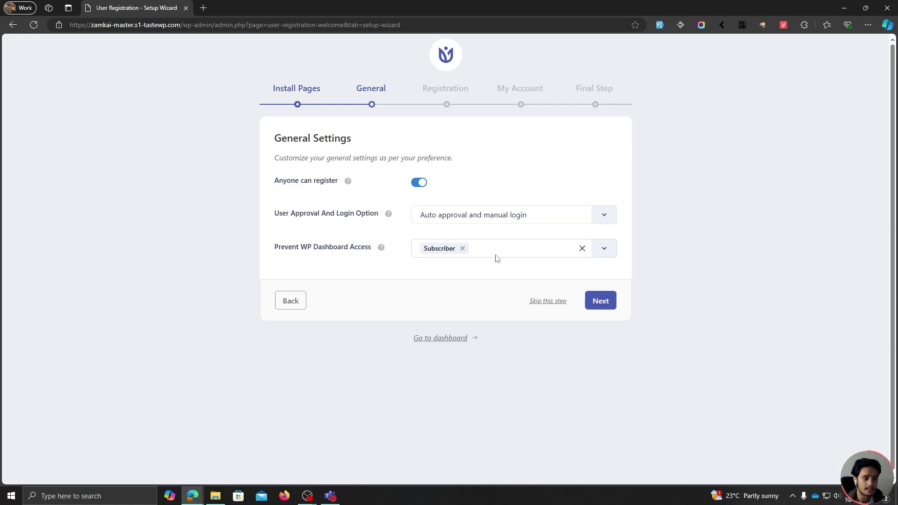
left_click(510, 256)
left_click(340, 271)
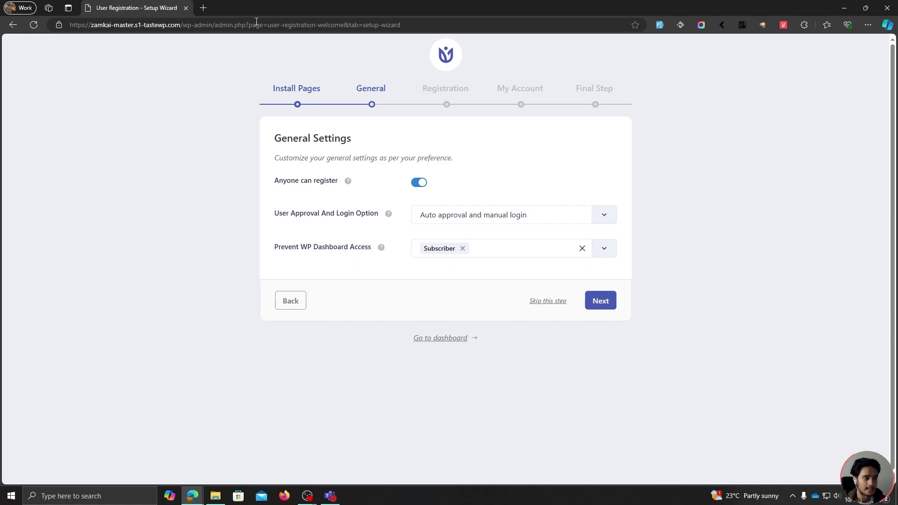
- Leave strong password enforcement off and keep Subscriber as the default user role
left_click(604, 309)
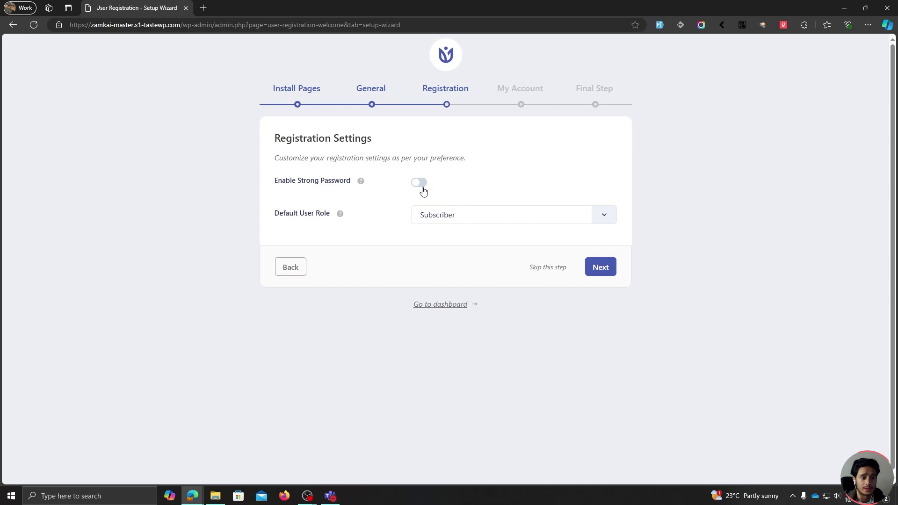
left_click(421, 185)
left_click(423, 191)
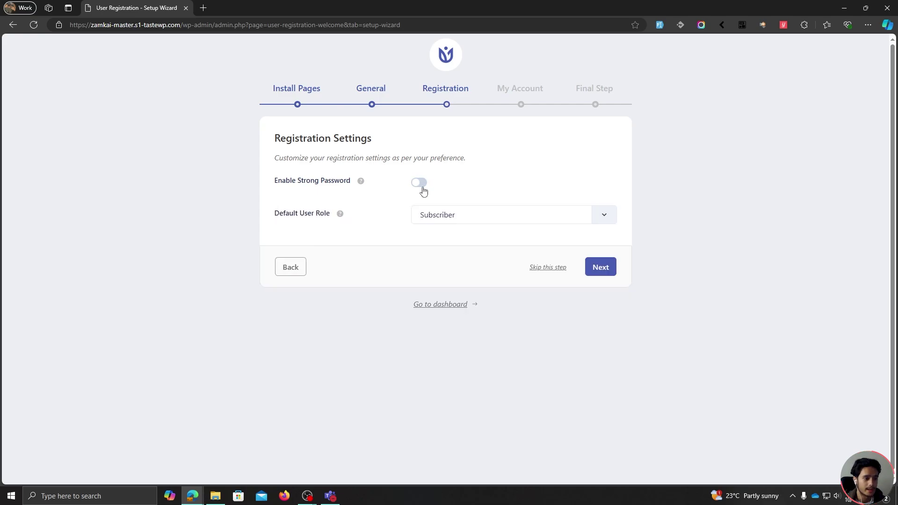
left_click(458, 220)
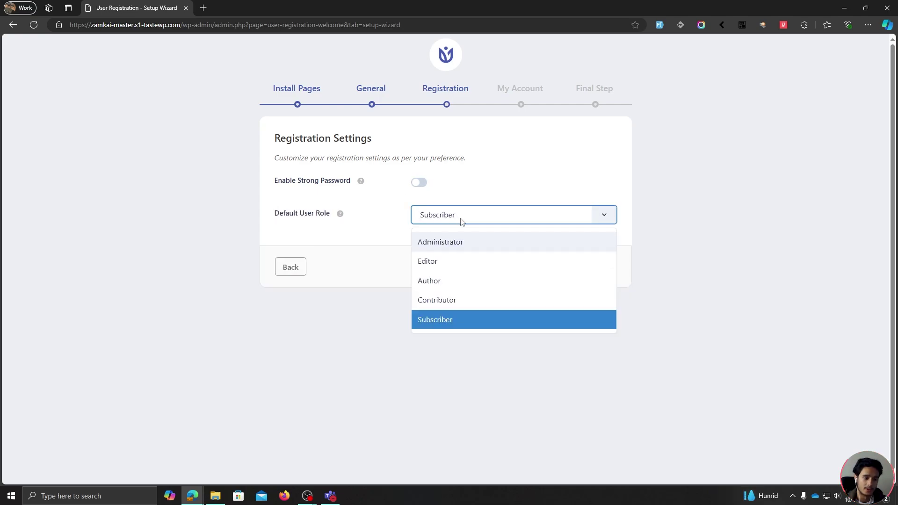
left_click(458, 220)
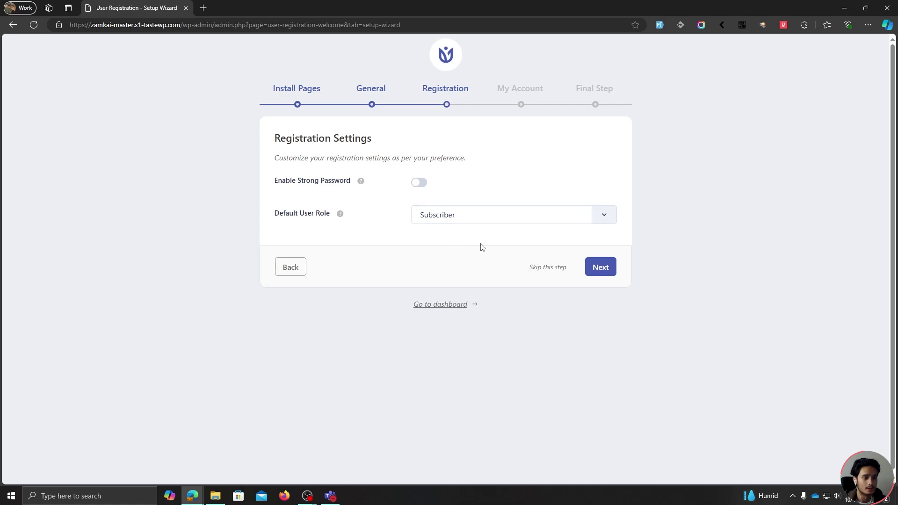
- Choose the vertical My Account layout, finish the wizard, and view the Registration page
left_click(608, 268)
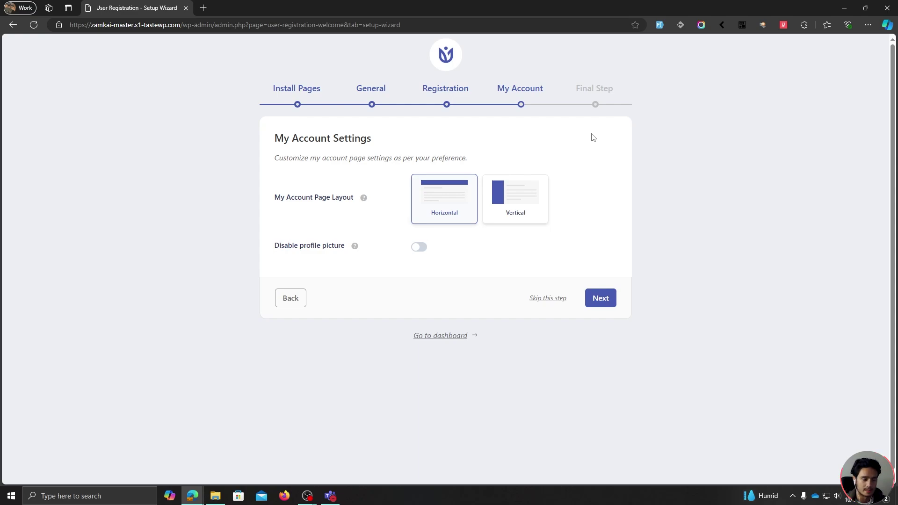
left_click(528, 195)
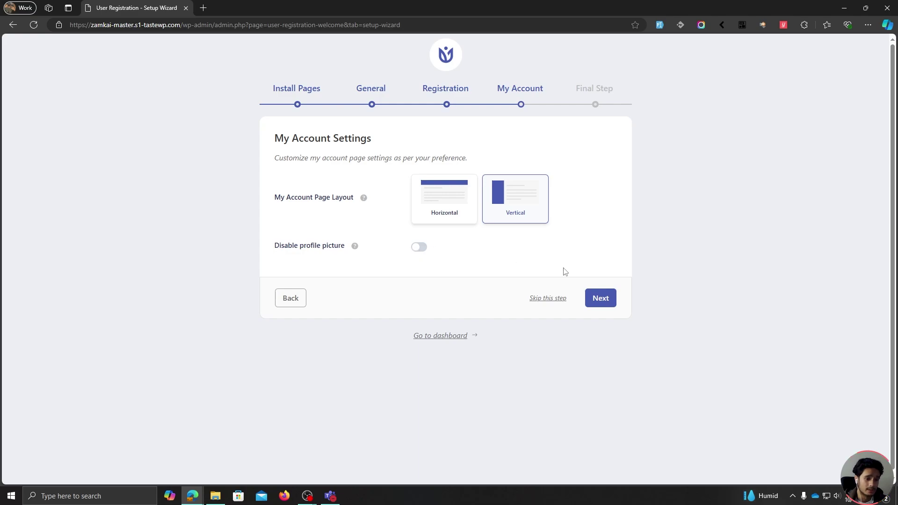
left_click(607, 305)
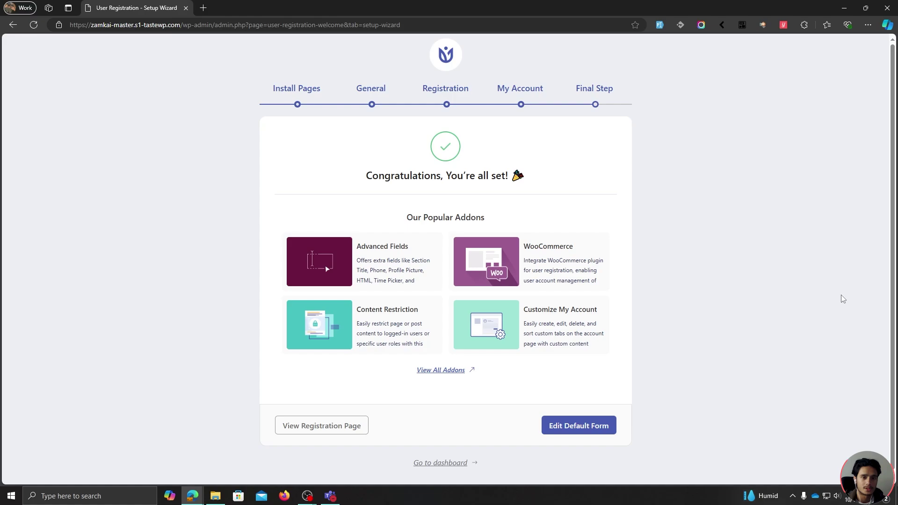
left_click(329, 430)
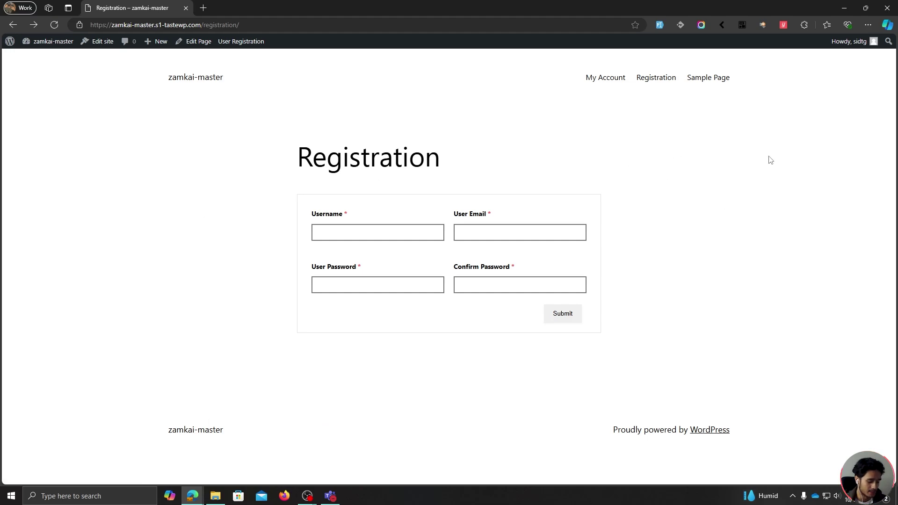
- Load the /my-account/ page in a new private window to see its login form
key("ctrl+shift+n")
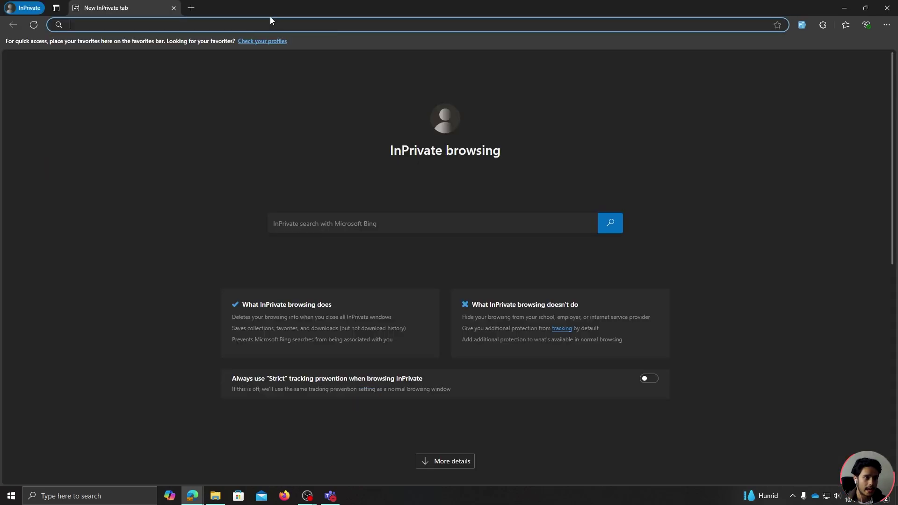
type("https://zamkai-master.s1-tastewp.com/my-account/")
key("Return")
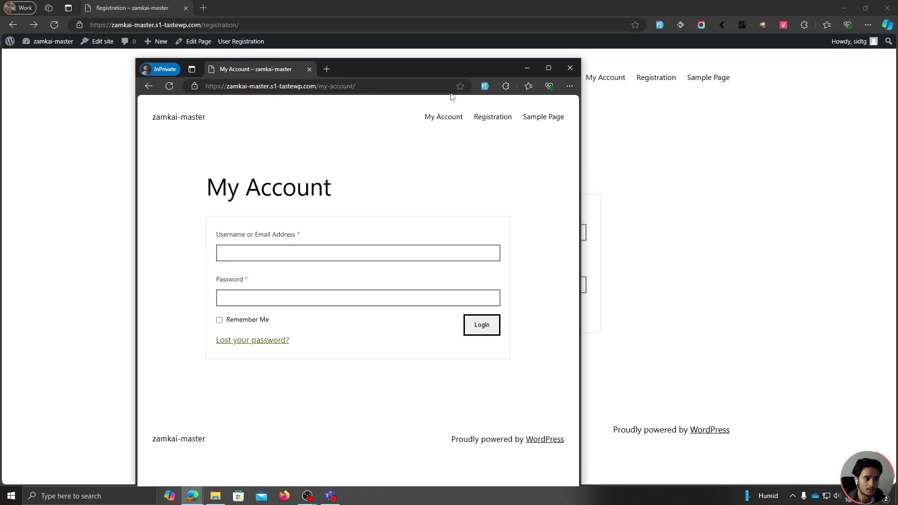
mouse_move(65, 197)
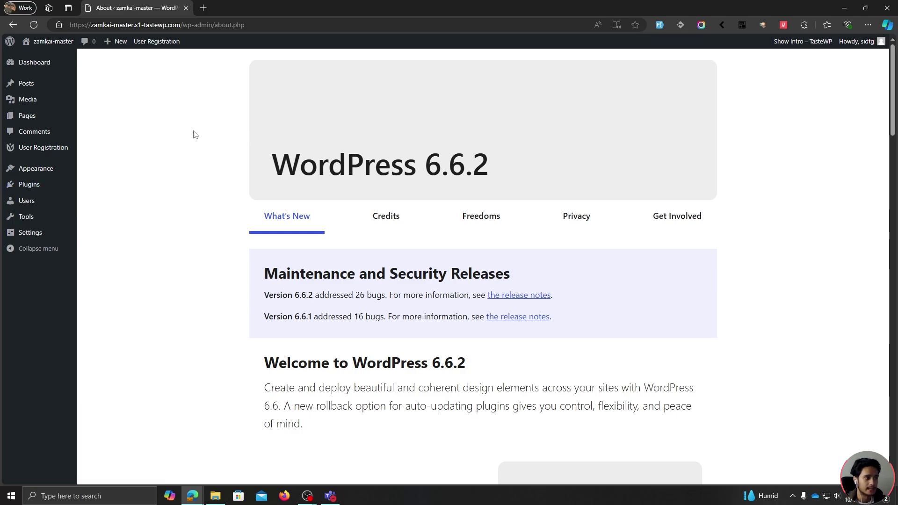
- Create a new page titled 'Login'
mouse_move(42, 118)
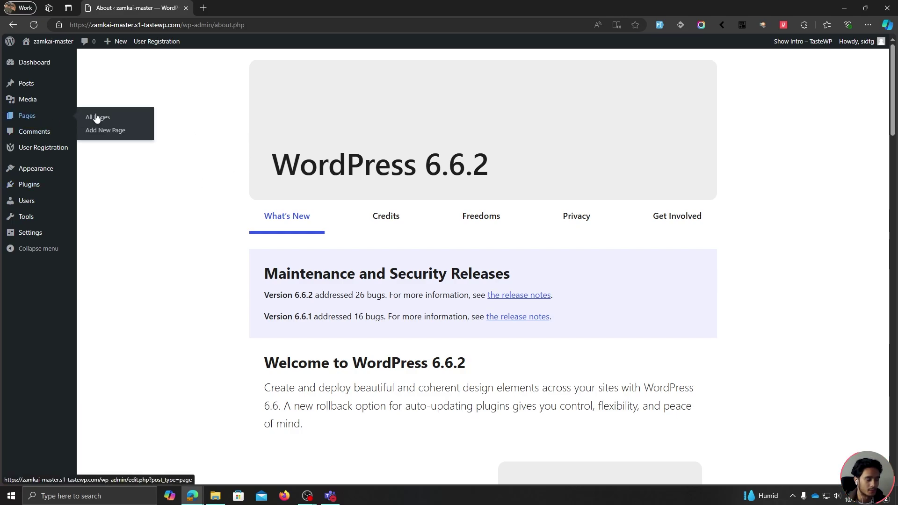
left_click(123, 133)
type("Login")
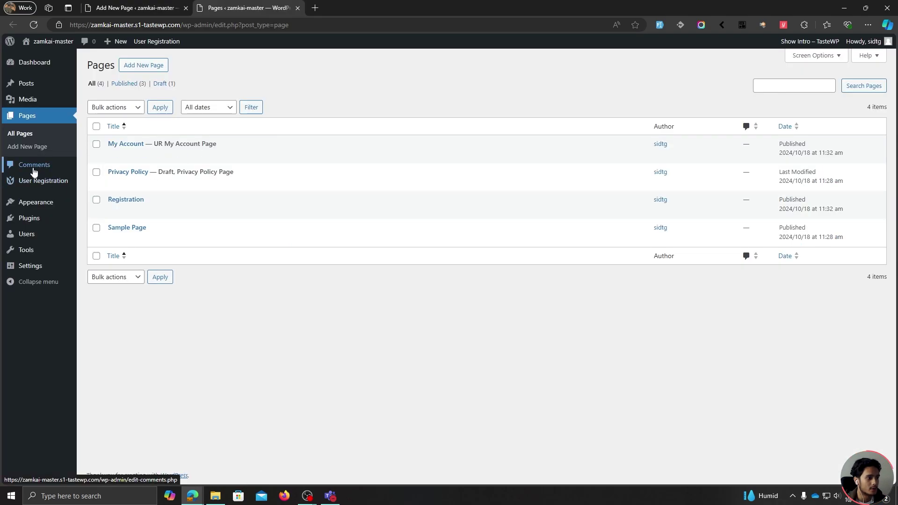
- Copy the [user_registration_login] shortcode from Login Forms and paste it into the Login page
mouse_move(43, 181)
left_click(98, 197)
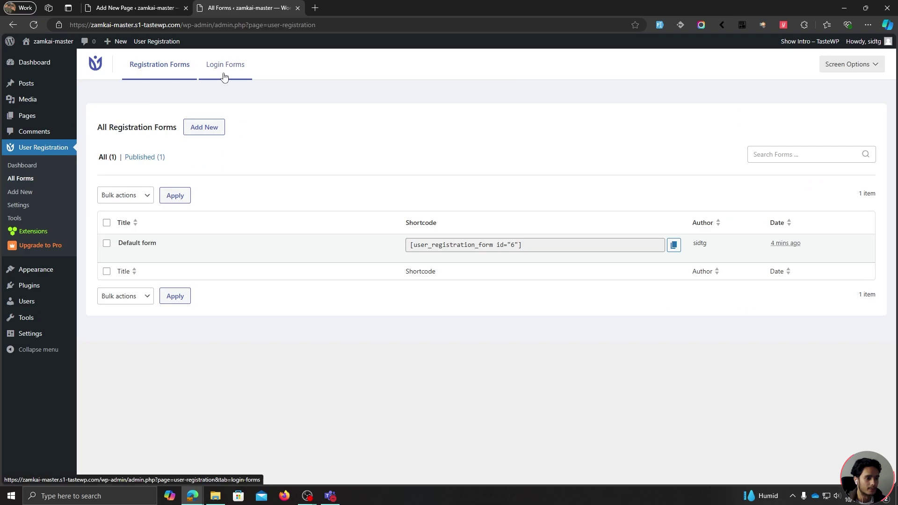
left_click(224, 77)
left_click(601, 234)
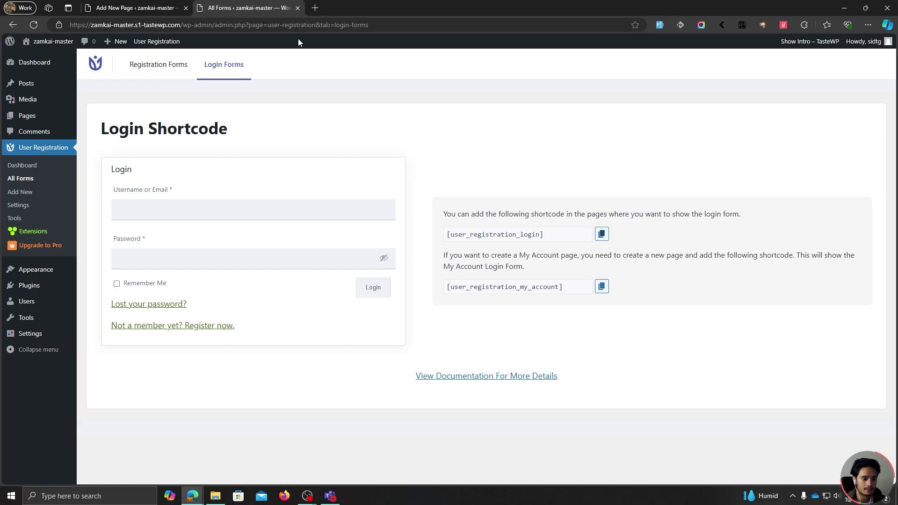
left_click(140, 8)
left_click(243, 142)
key("ctrl+v")
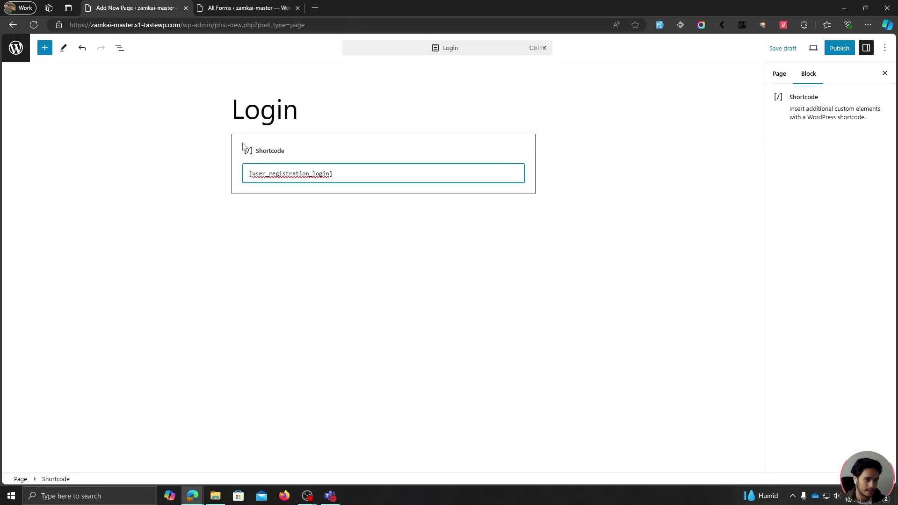
- Publish the Login page and view the My Account, Login and Registration pages logged out
left_click(842, 50)
left_click(804, 49)
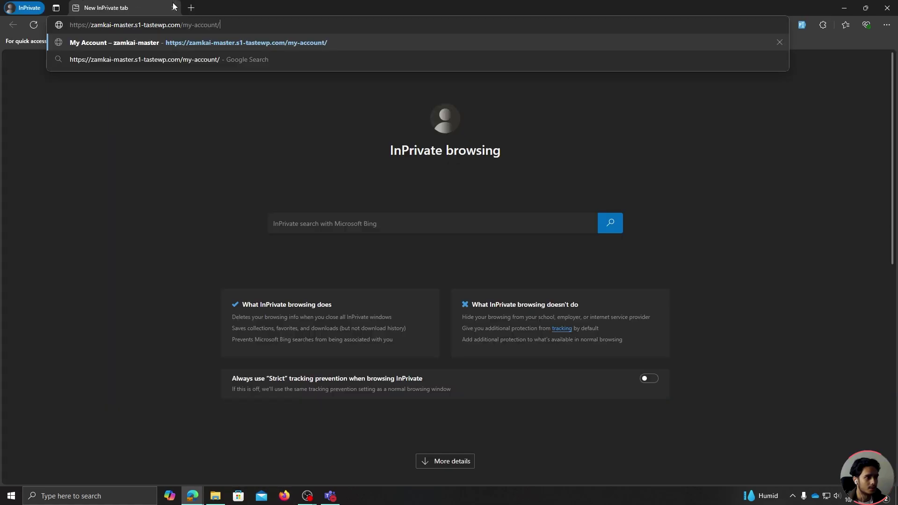
key("Return")
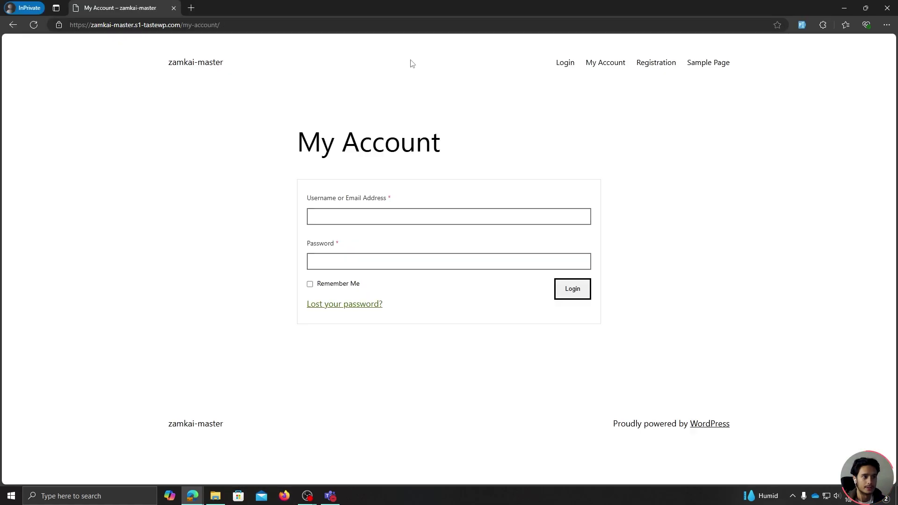
left_click(565, 63)
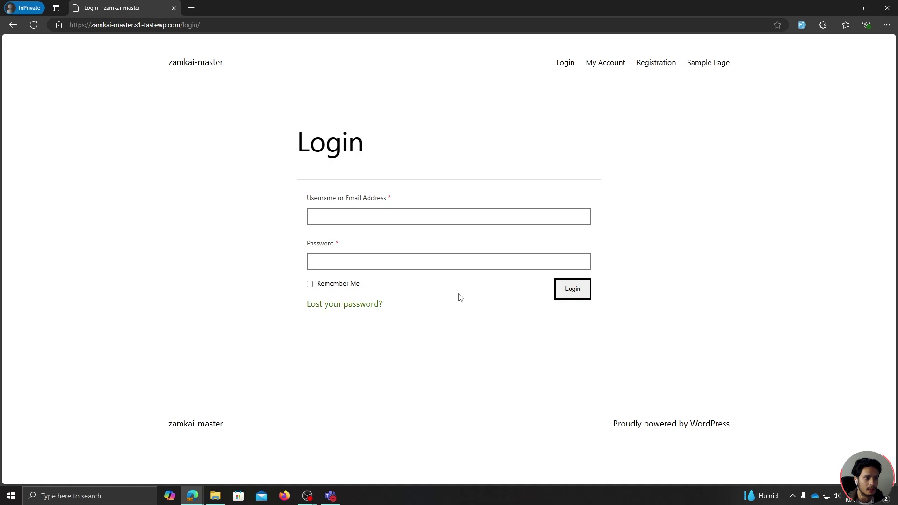
left_click(650, 69)
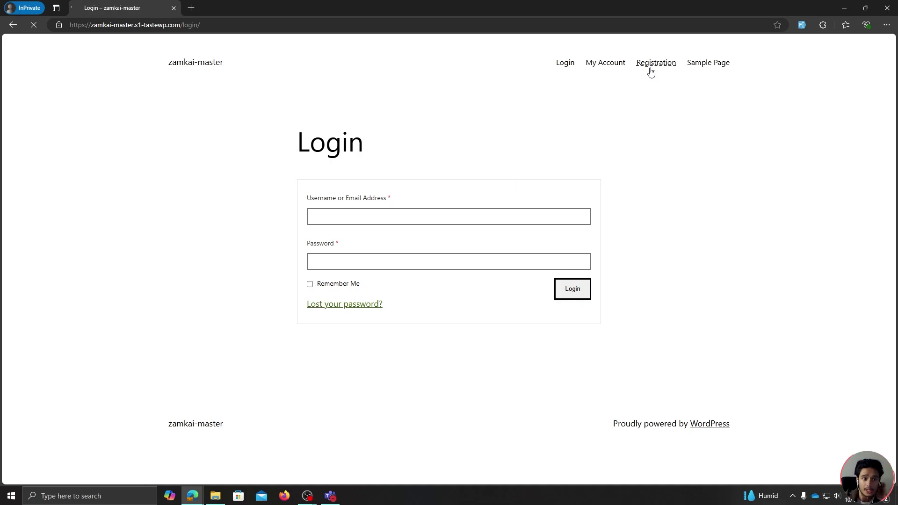
- Edit the Default form from All Forms and look over its username, email and password fields
double_click(423, 5)
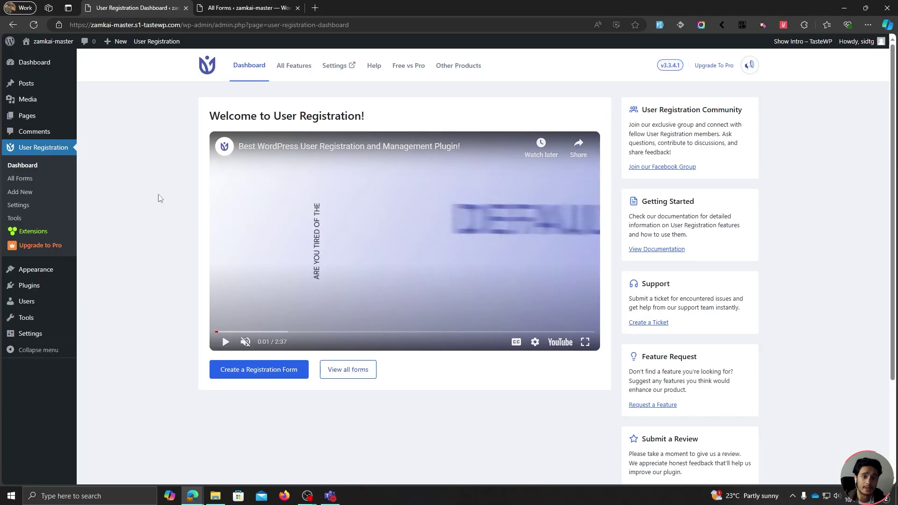
left_click(11, 178)
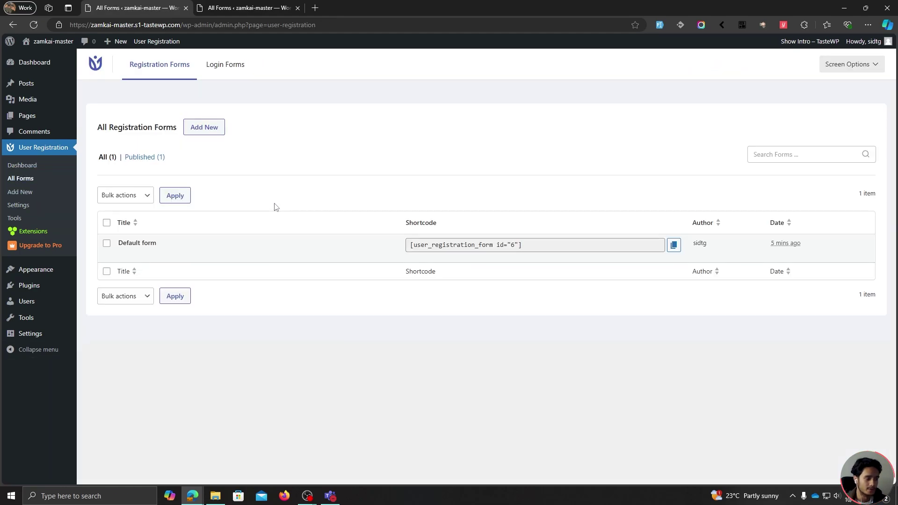
mouse_move(181, 241)
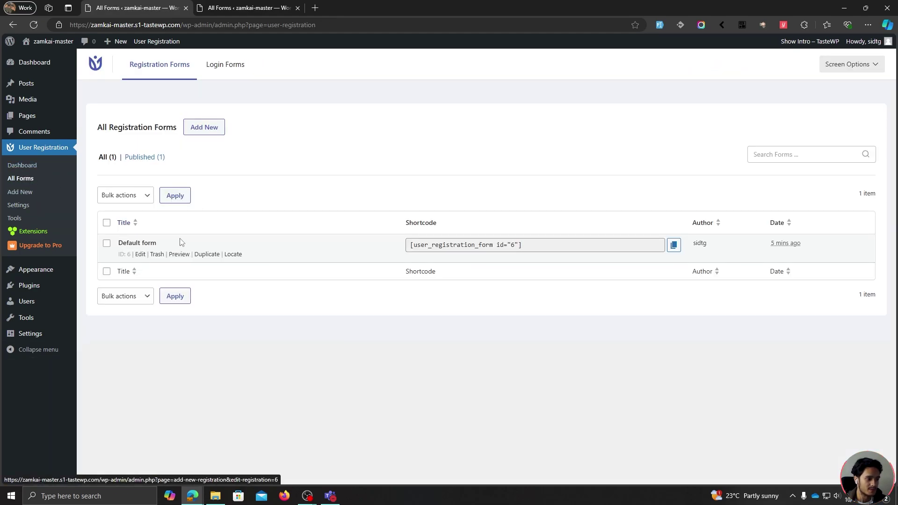
left_click(141, 254)
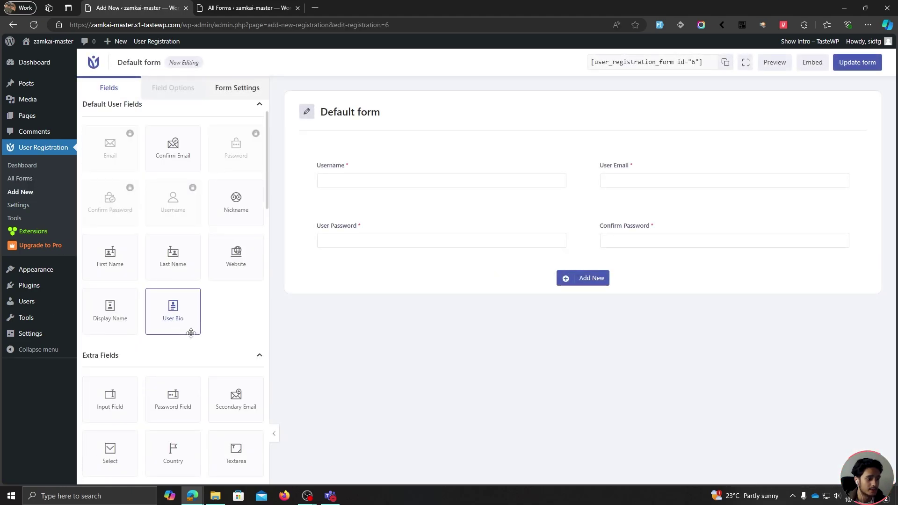
scroll(207, 261, "down", 3)
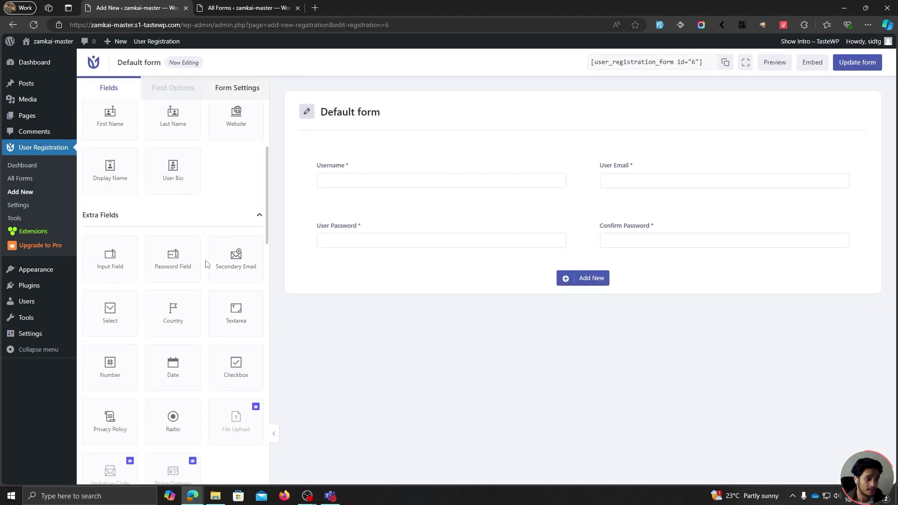
scroll(207, 264, "up", 1)
scroll(205, 262, "down", 1)
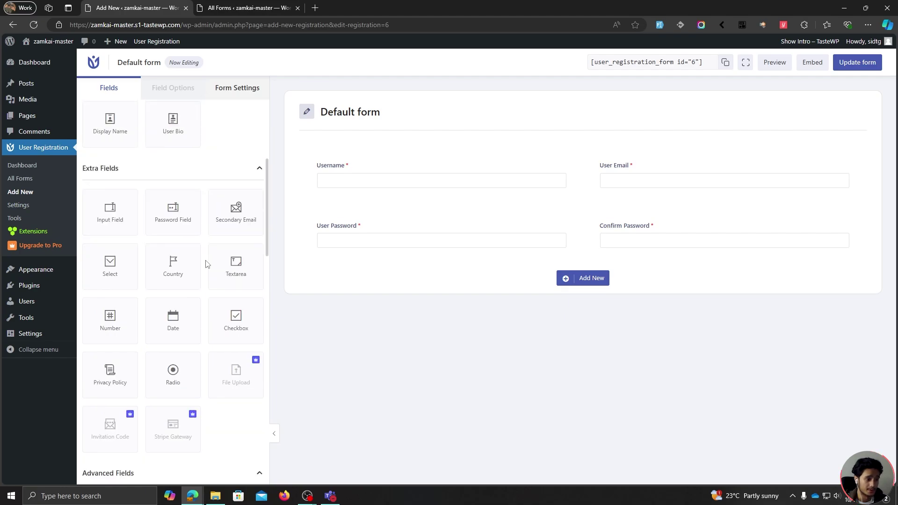
scroll(206, 262, "up", 5)
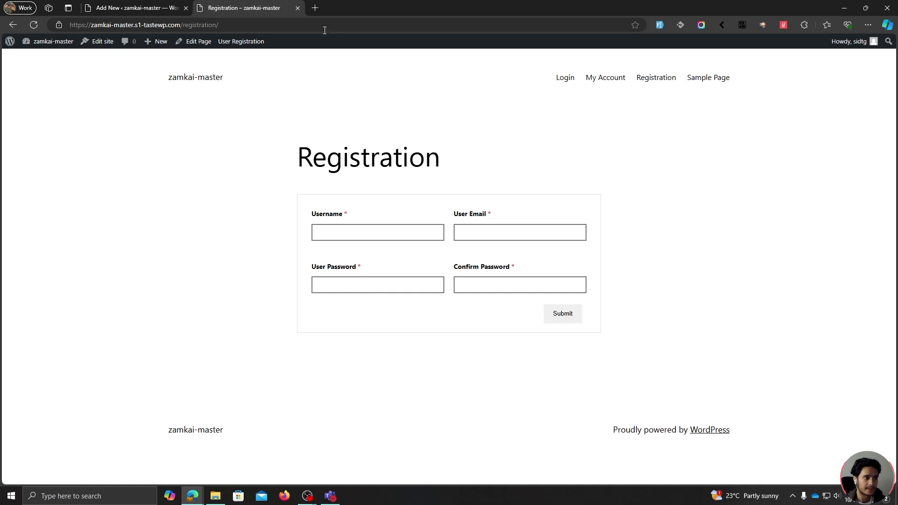
left_click(324, 28)
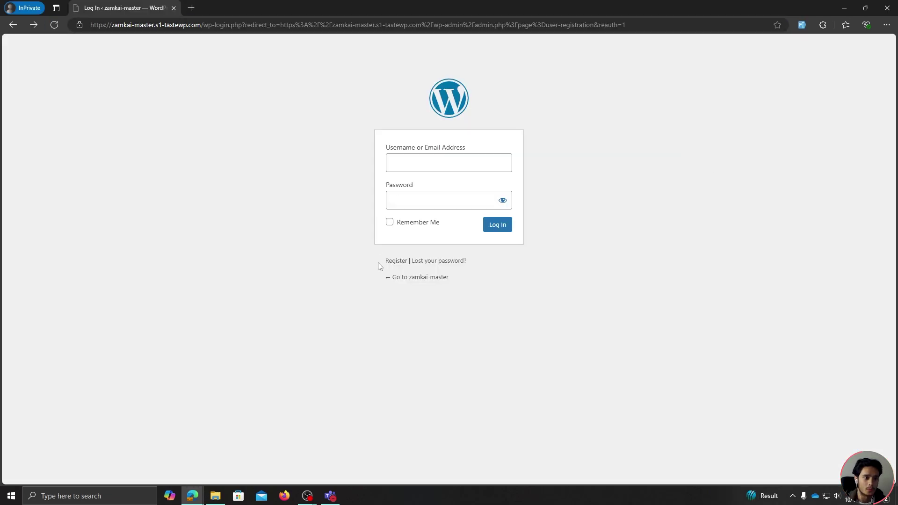
left_click(396, 261)
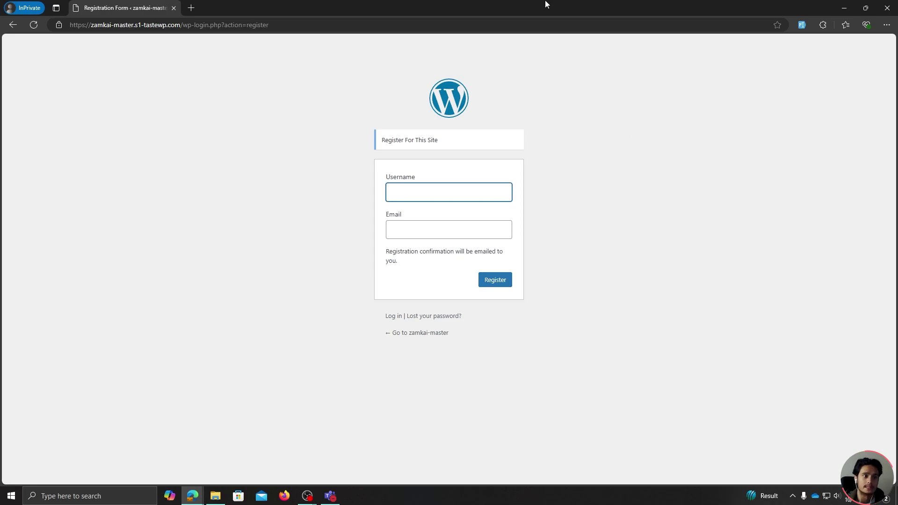
left_click_drag(546, 3, 538, 12)
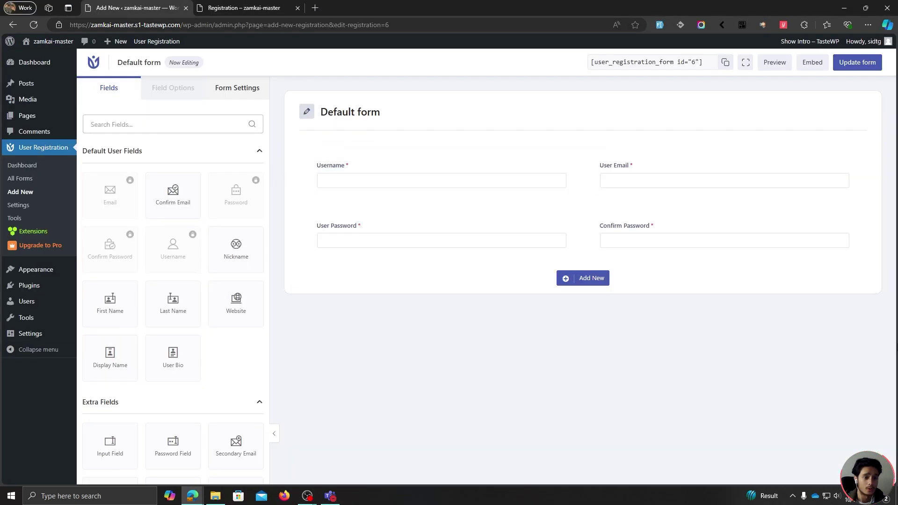
- In User Registration Login Options, enable Disable Default WordPress Login Screen
left_click(48, 208)
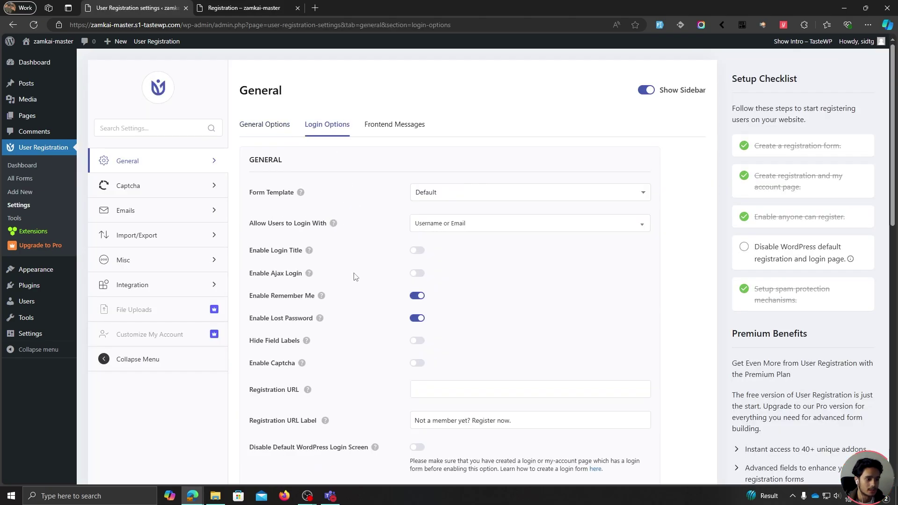
scroll(354, 275, "down", 3)
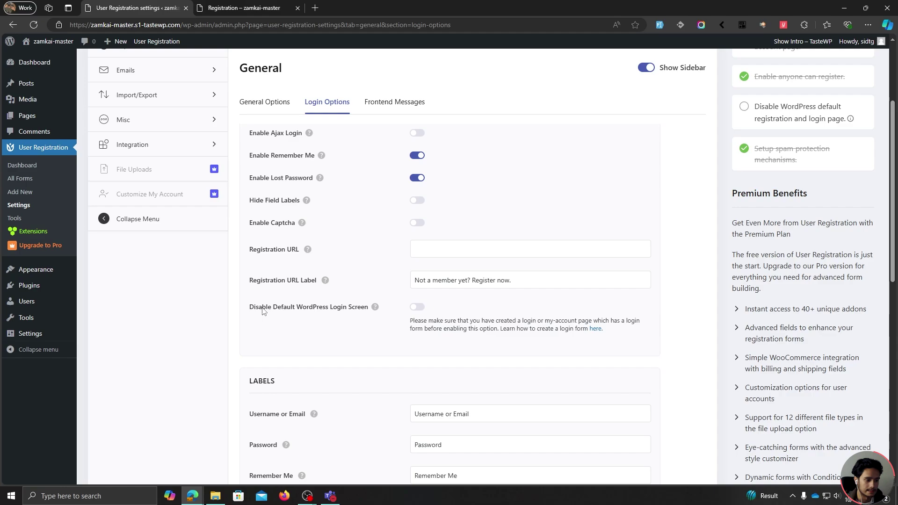
left_click(416, 309)
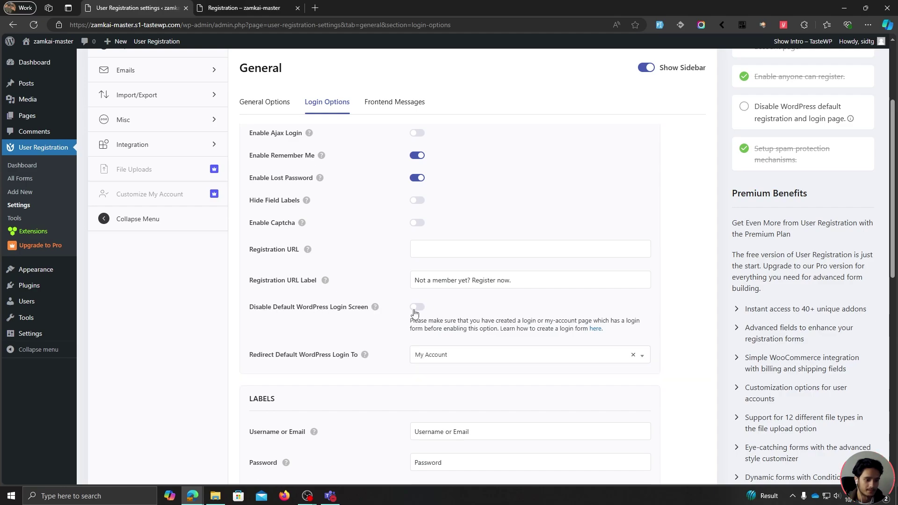
scroll(381, 298, "down", 1)
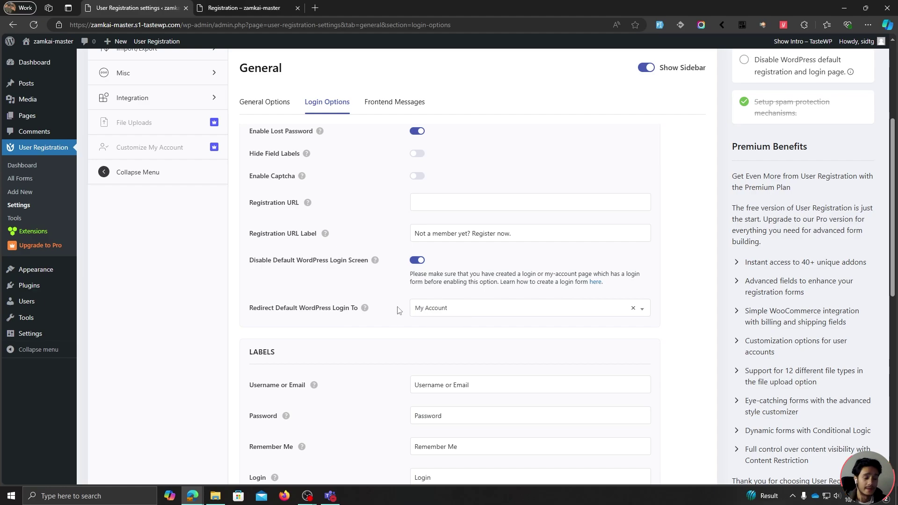
- Set the login redirect to the Login page, save, and test wp-admin in a private window
left_click(473, 311)
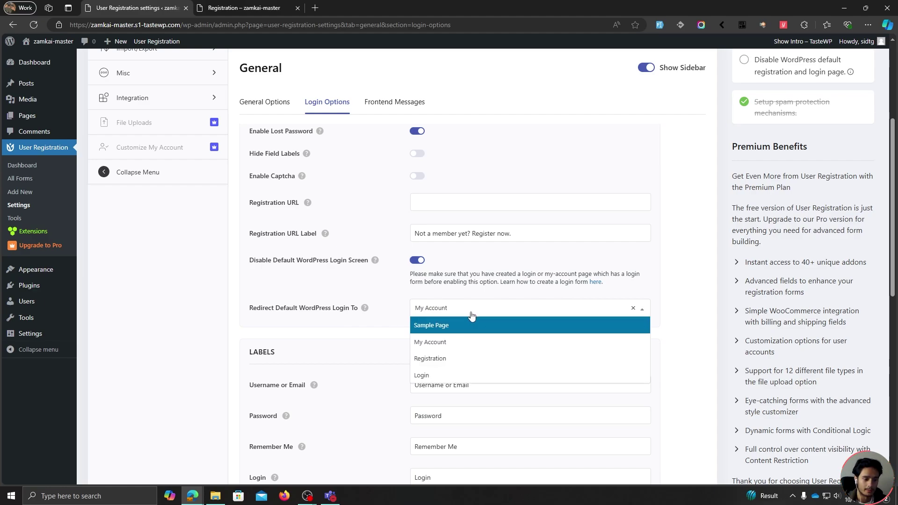
left_click(453, 377)
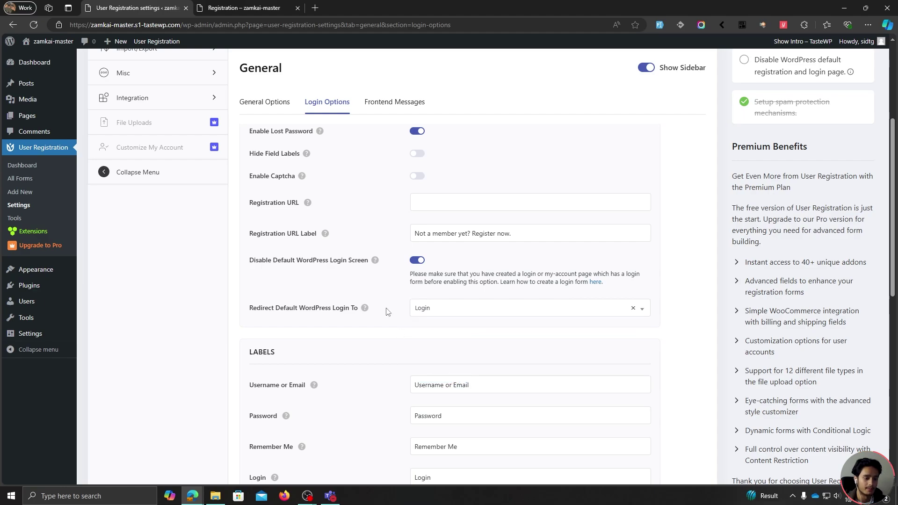
scroll(386, 312, "up", 3)
scroll(353, 435, "down", 15)
left_click(259, 442)
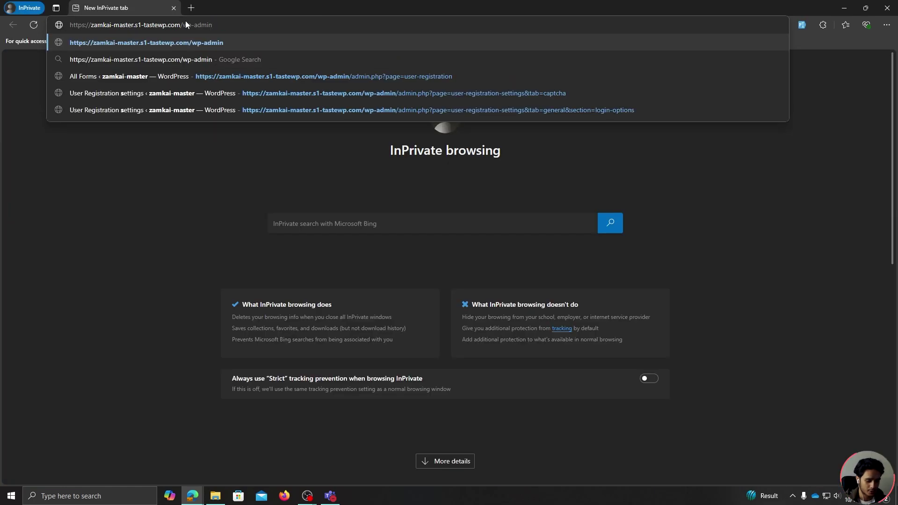
key("Return")
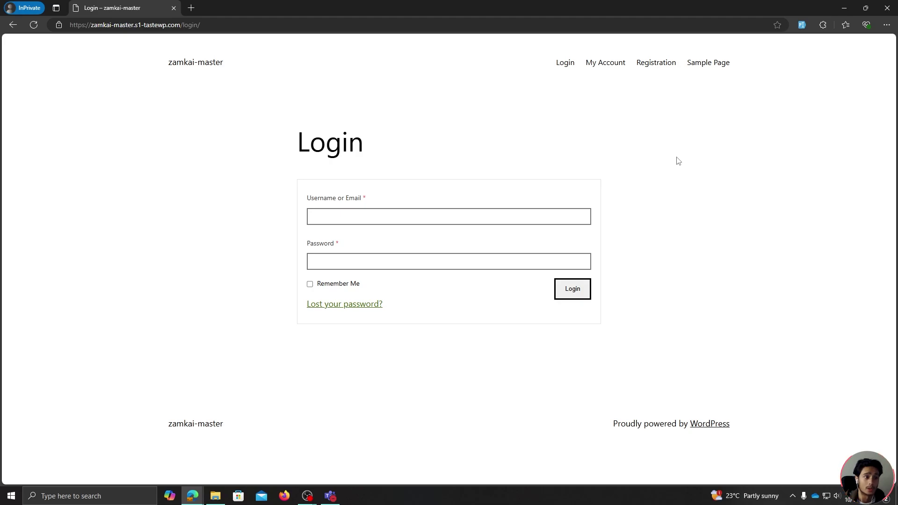
- Close the private test window, view the front-end registration form, and return to General Options
double_click(563, 4)
left_click(686, 40)
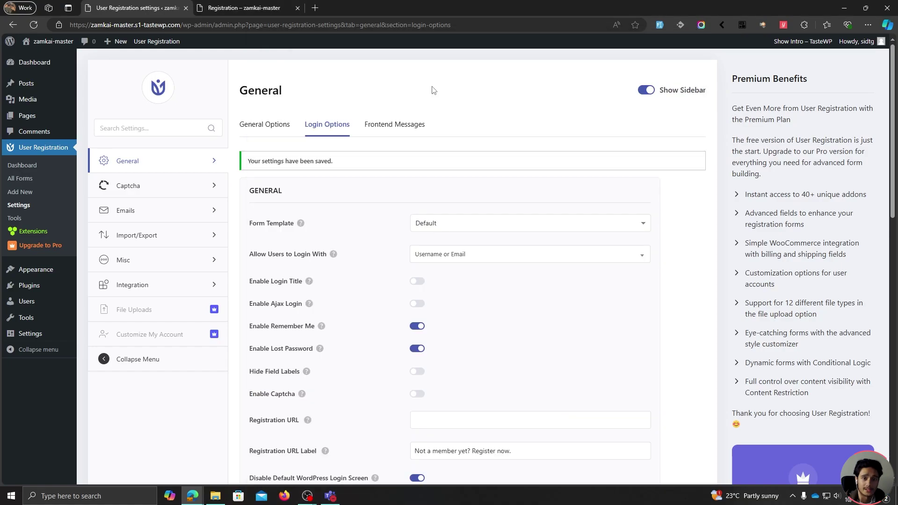
left_click(268, 6)
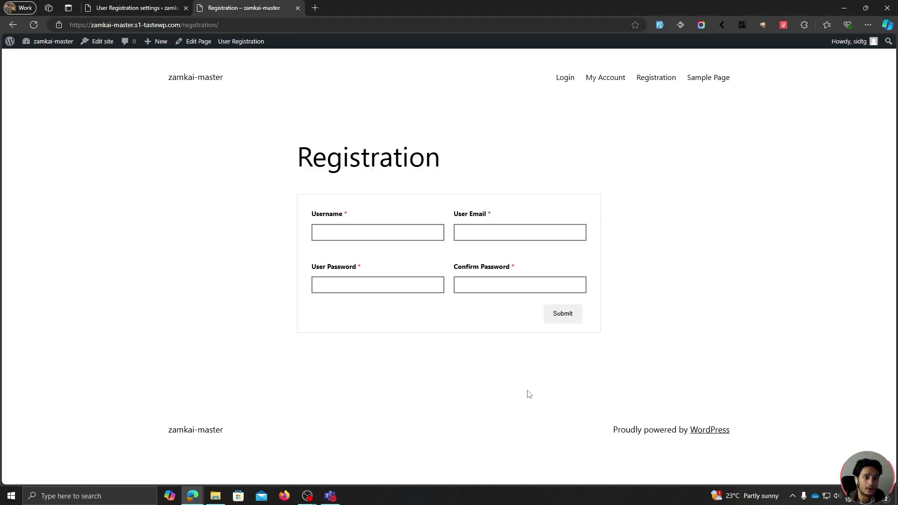
left_click(136, 7)
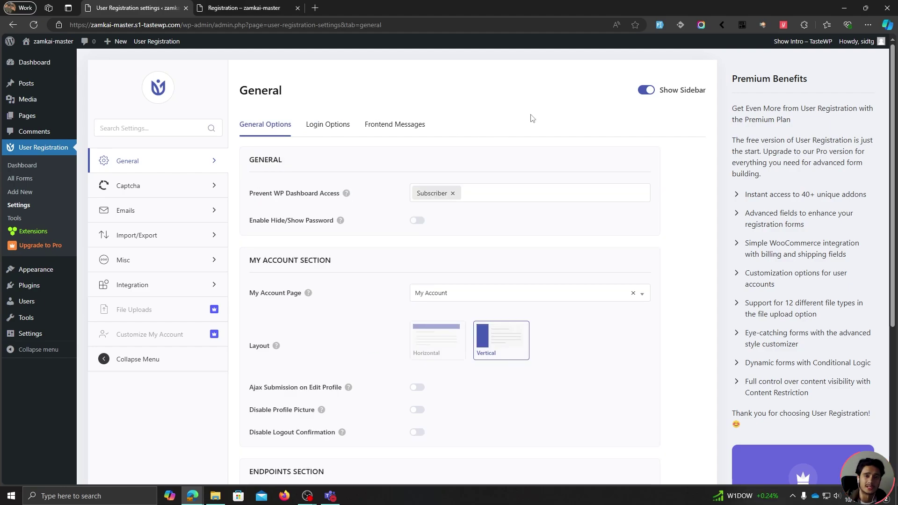
- Open the User Registration Captcha settings and look over the reCAPTCHA v2 options
left_click(159, 186)
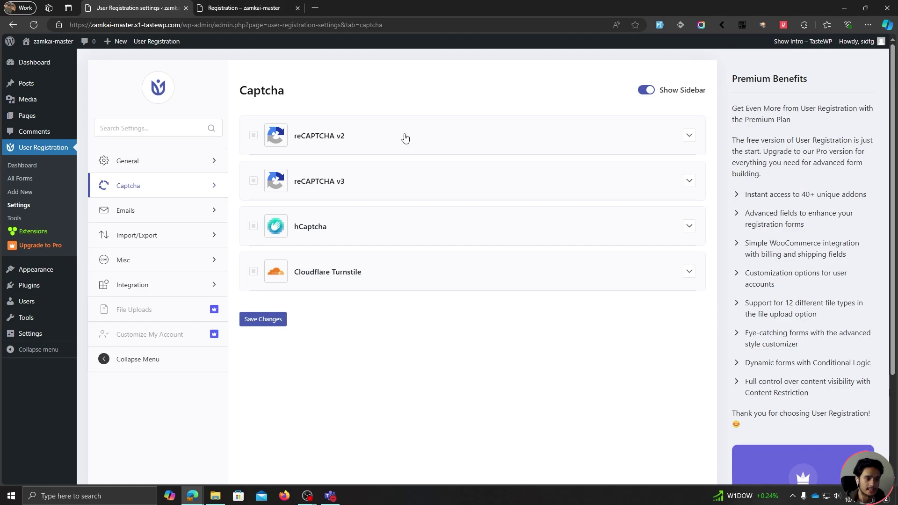
left_click(405, 138)
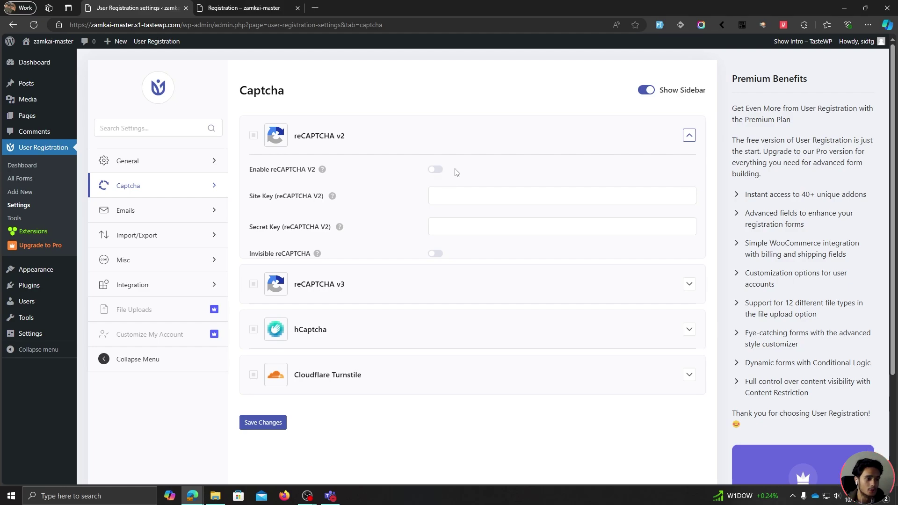
left_click(421, 136)
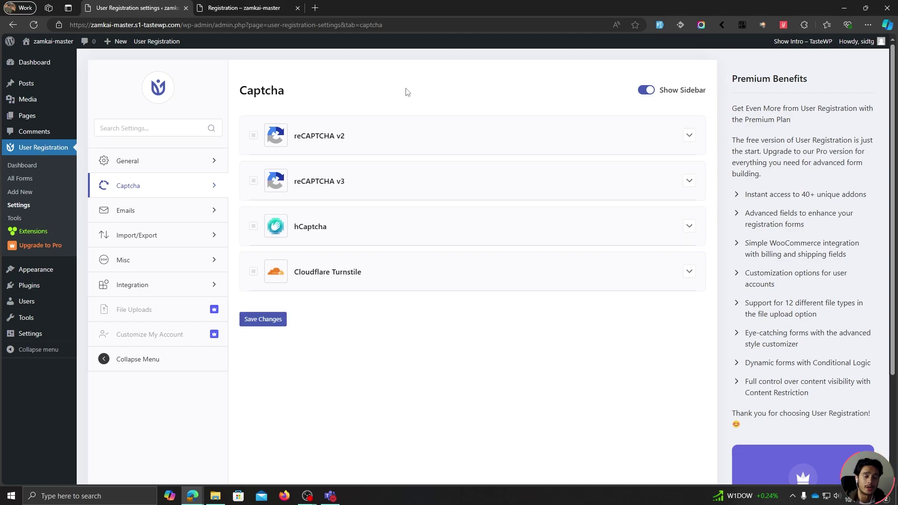
left_click(361, 137)
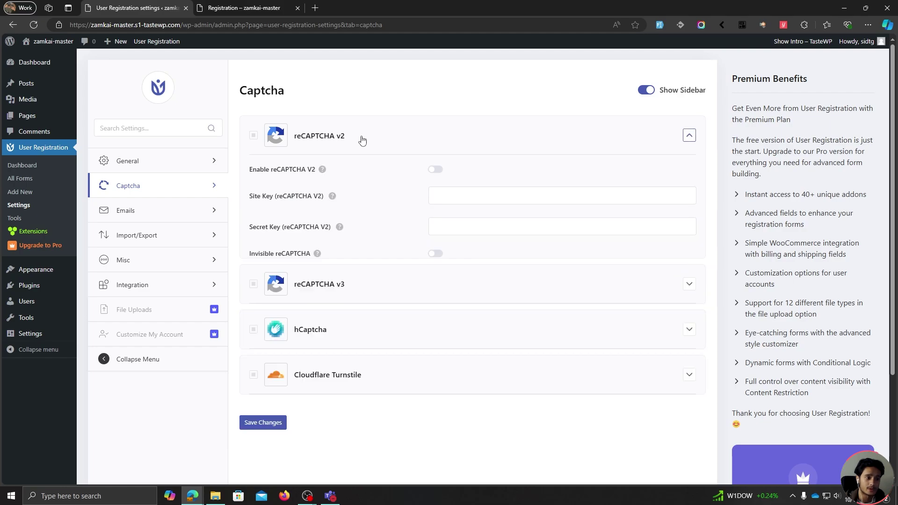
left_click(363, 140)
- Preview the v3, hCaptcha and Turnstile options, leaving reCAPTCHA v2 expanded with its Site Key help shown
left_click(388, 183)
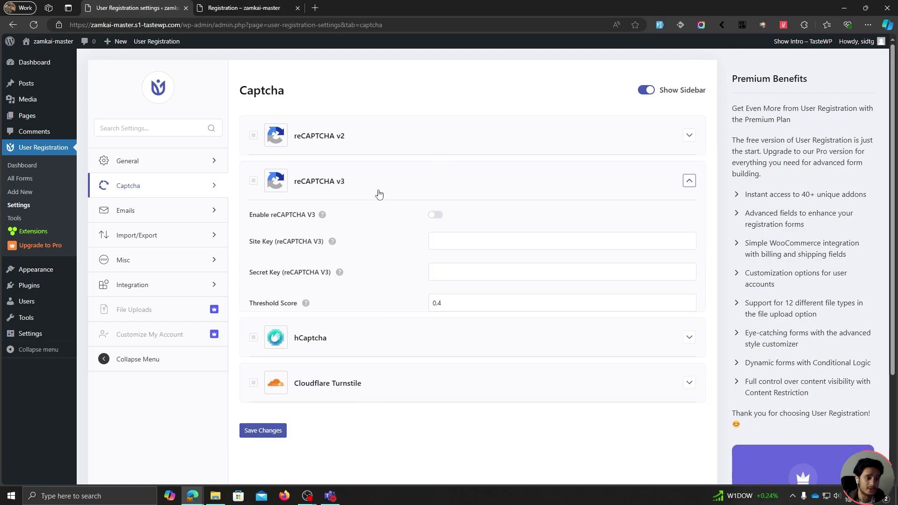
left_click(382, 189)
left_click(357, 230)
left_click(360, 223)
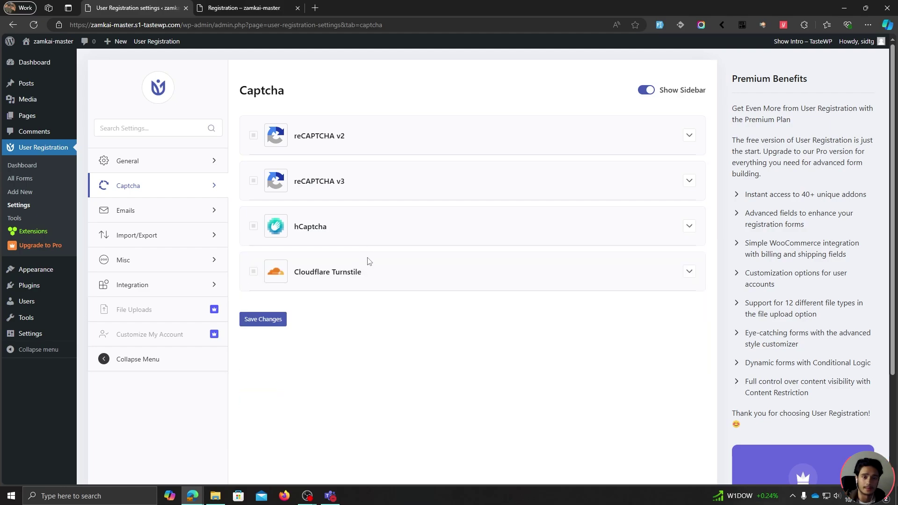
left_click(377, 272)
left_click(377, 272)
left_click(356, 129)
mouse_move(331, 199)
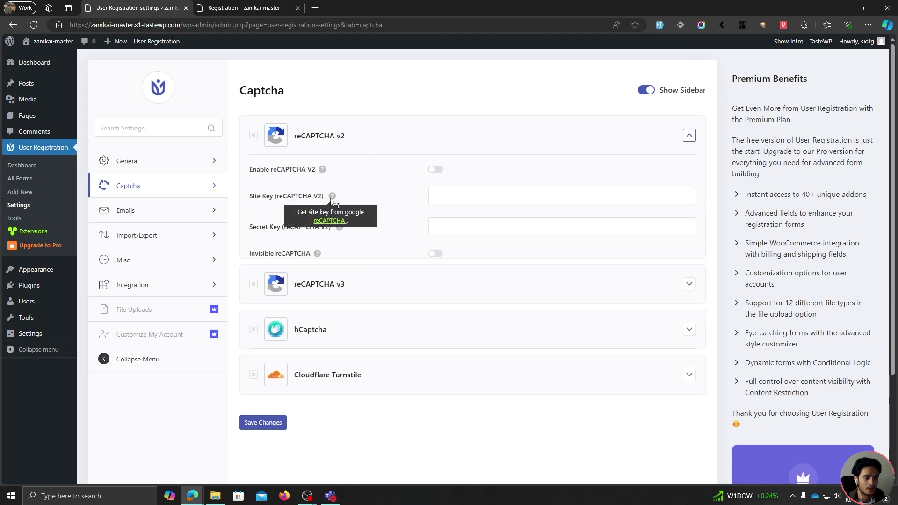
- Go to Google's reCAPTCHA admin console and start registering a new site
left_click(339, 221)
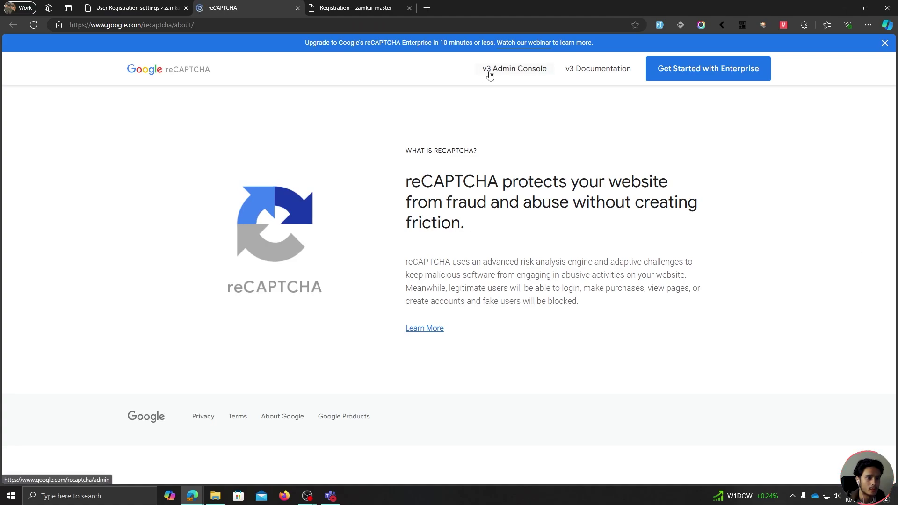
left_click(508, 74)
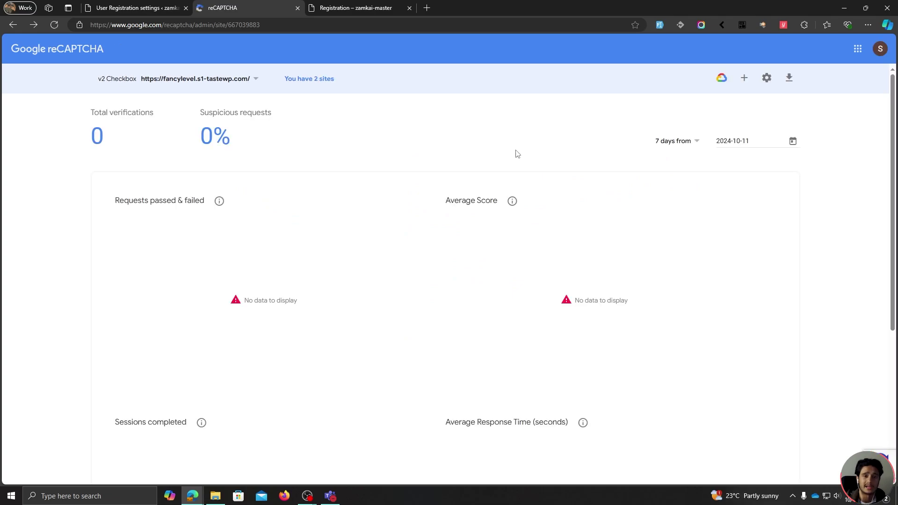
left_click(744, 79)
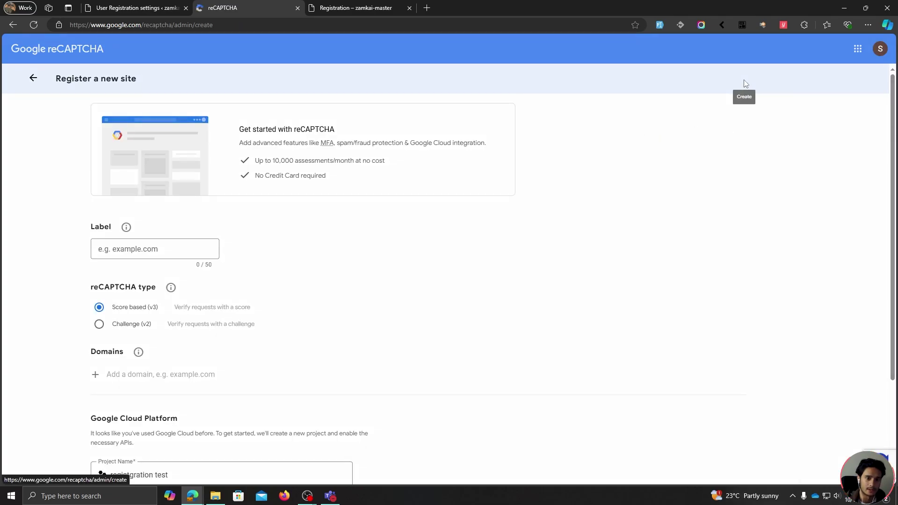
- Label the new site 'US TEST' and choose the Challenge (v2) reCAPTCHA type
left_click(168, 250)
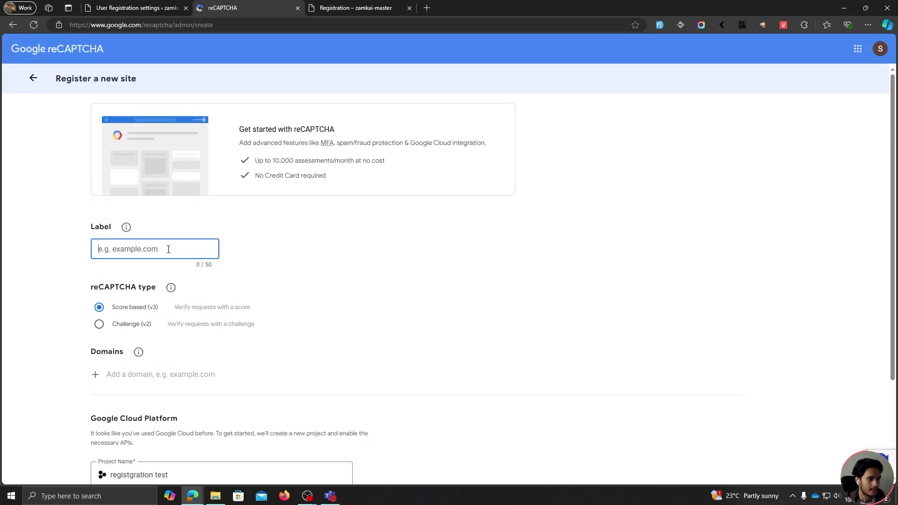
type("US")
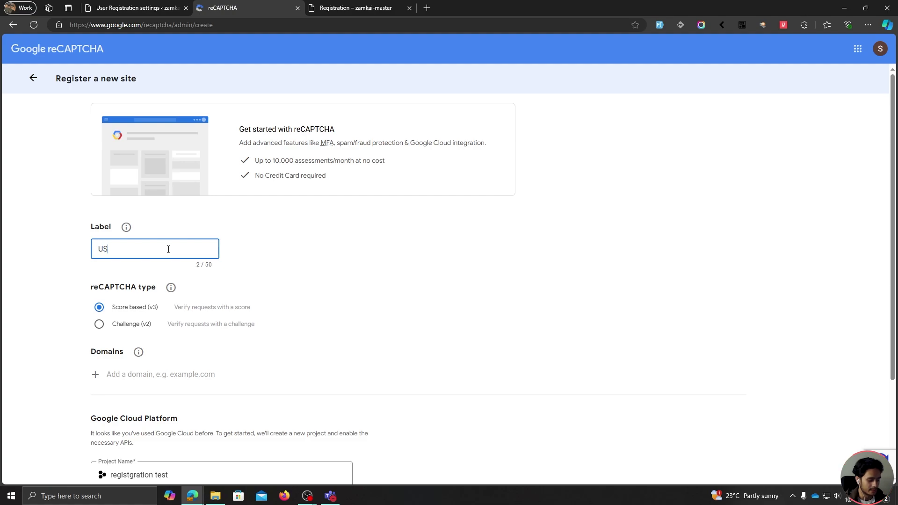
type(" TEST")
scroll(209, 261, "down", 1)
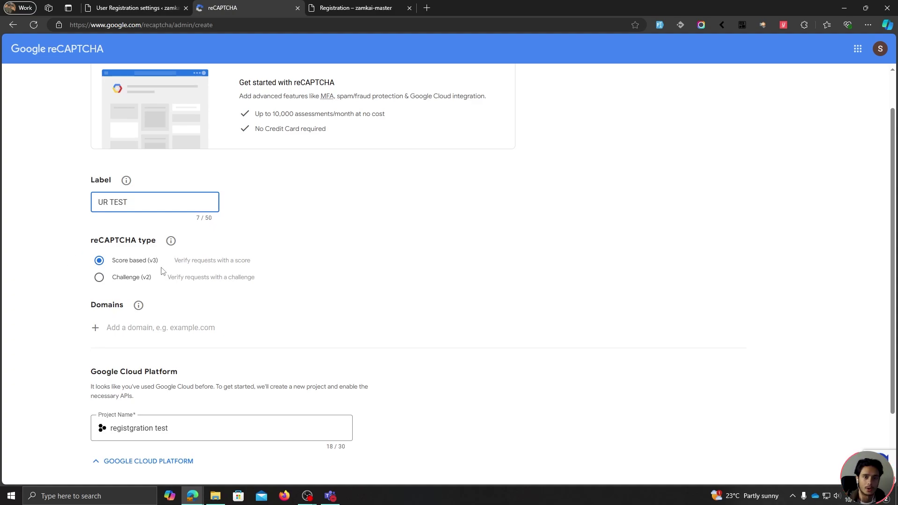
left_click(98, 278)
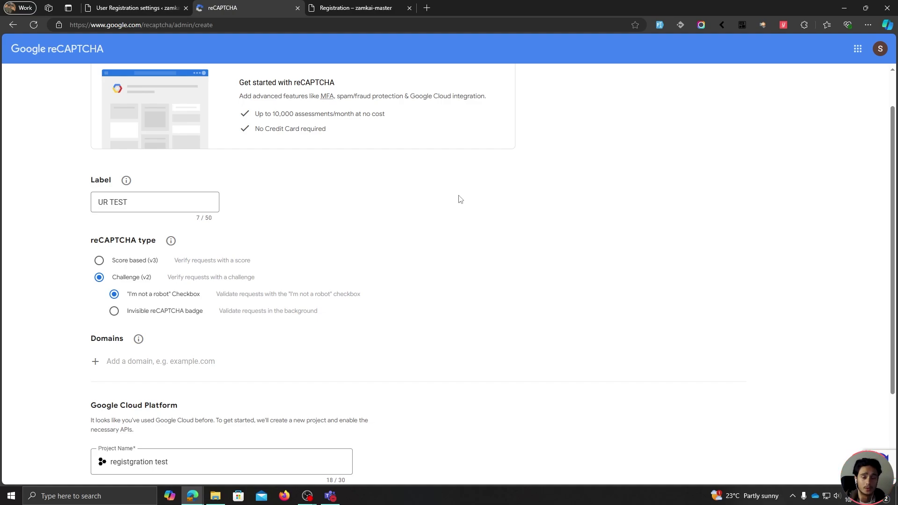
- Copy the WordPress site's hostname and add it to the site's domain list
scroll(460, 199, "down", 2)
left_click(237, 270)
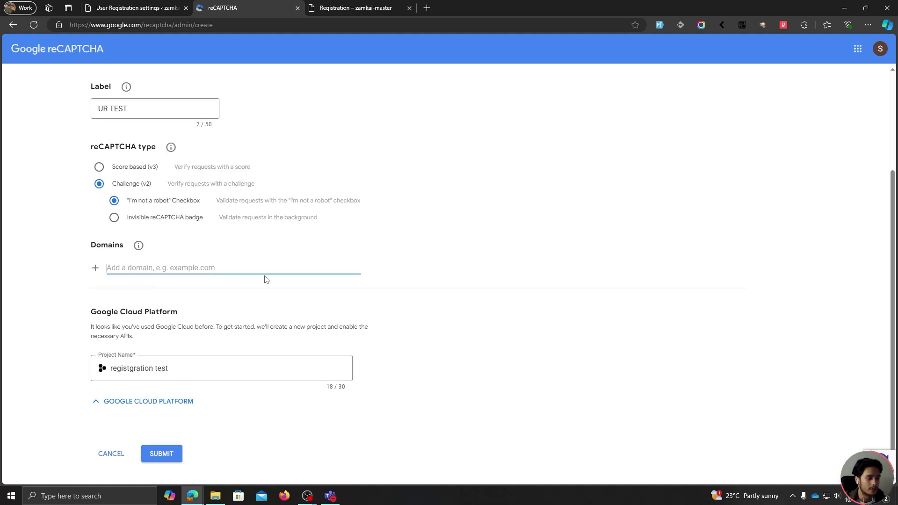
left_click(105, 7)
left_click_drag(181, 22, 91, 25)
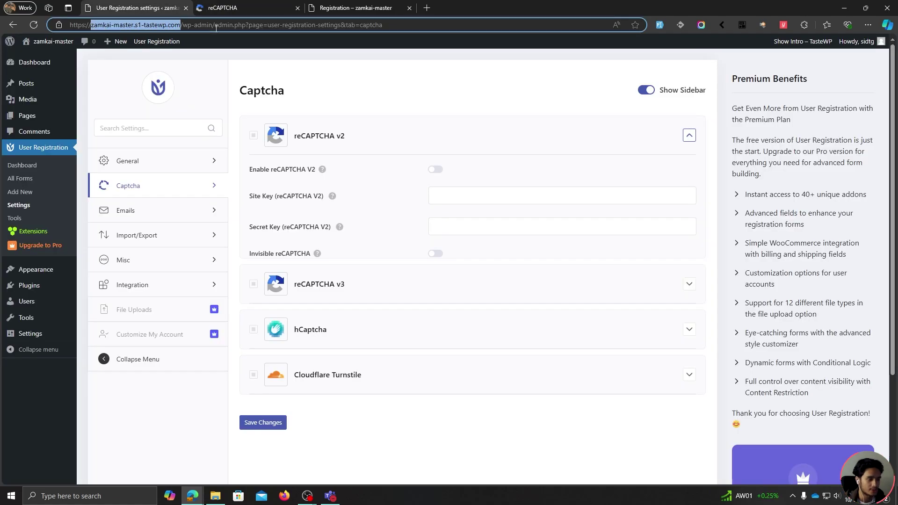
key("ctrl+c")
left_click(223, 7)
key("ctrl+v")
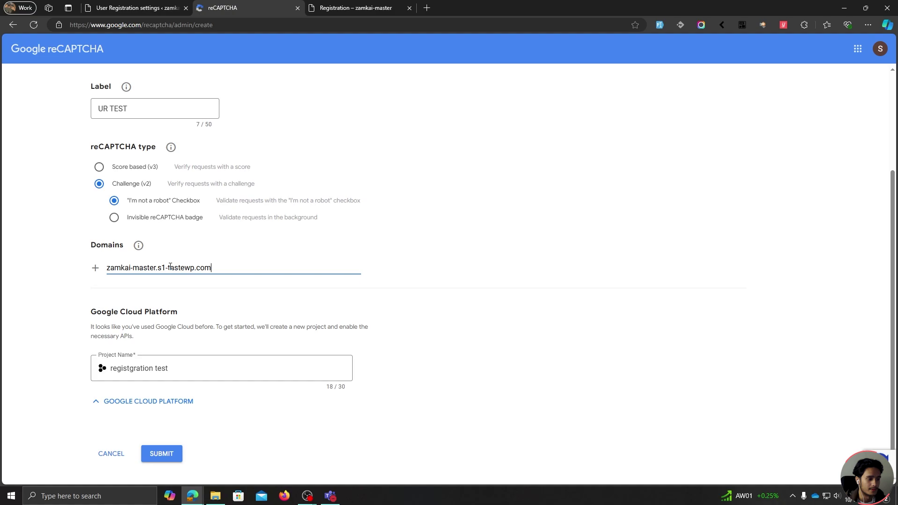
key("Return")
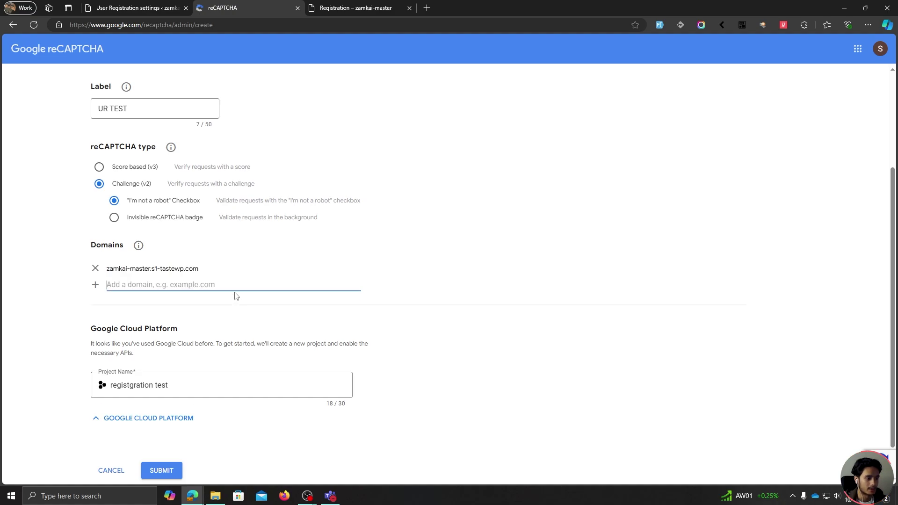
key("ctrl+shift+k")
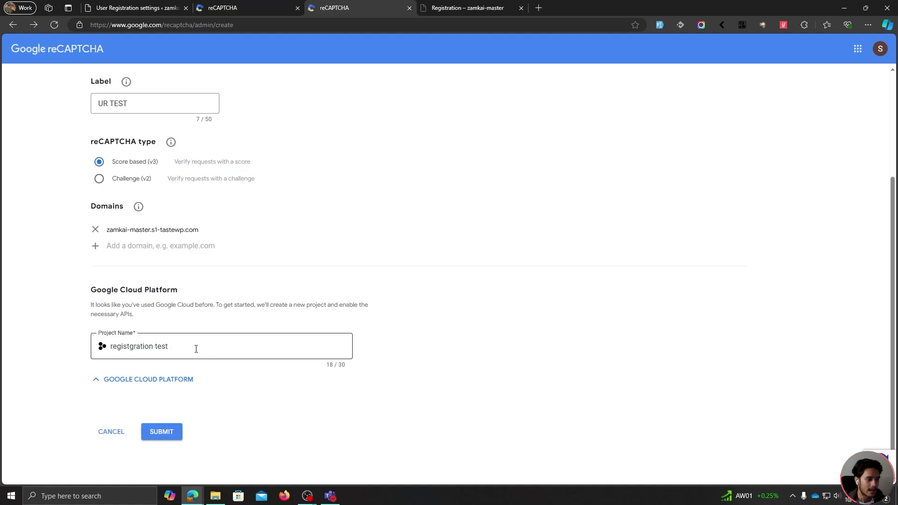
- Rename the project to TEST and submit the new site registration
left_click_drag(194, 348, 56, 341)
key("BackSpace")
type("TEST")
left_click(482, 285)
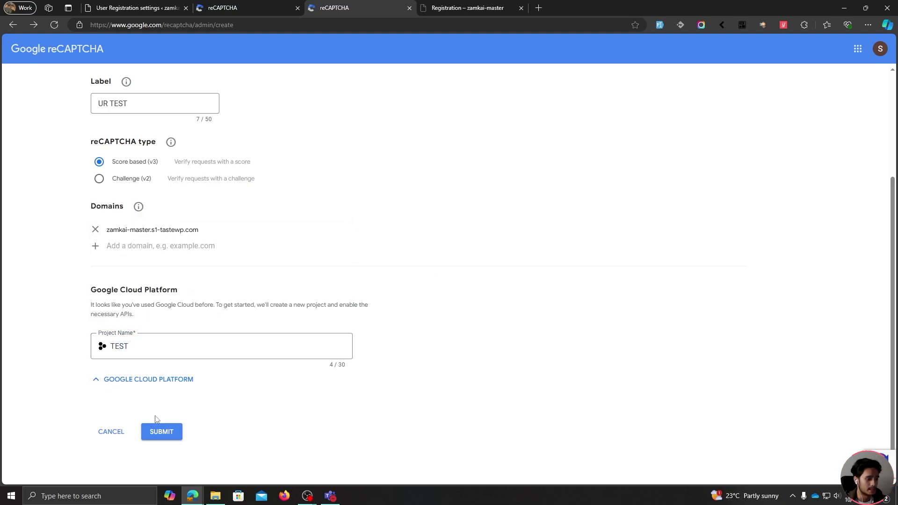
left_click(173, 437)
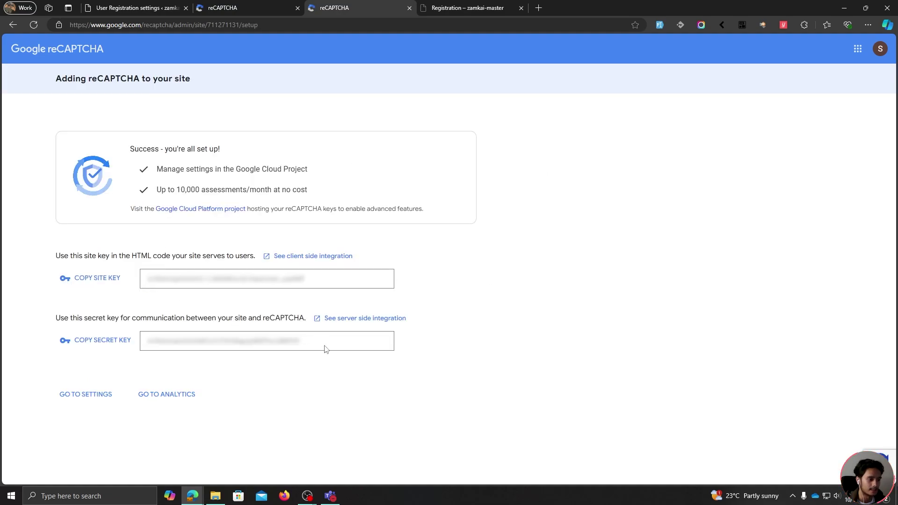
- Paste the new site key and secret key into reCAPTCHA v2, enable it, and save the settings
left_click(97, 278)
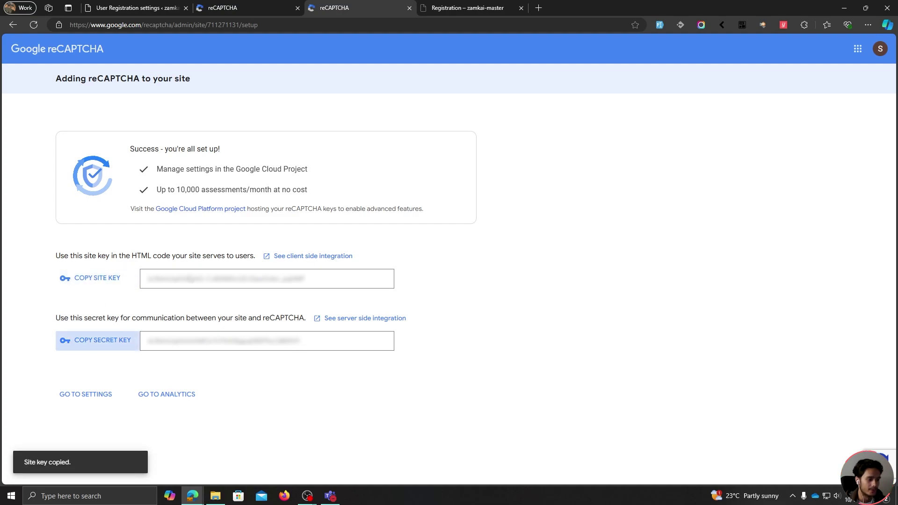
left_click(152, 6)
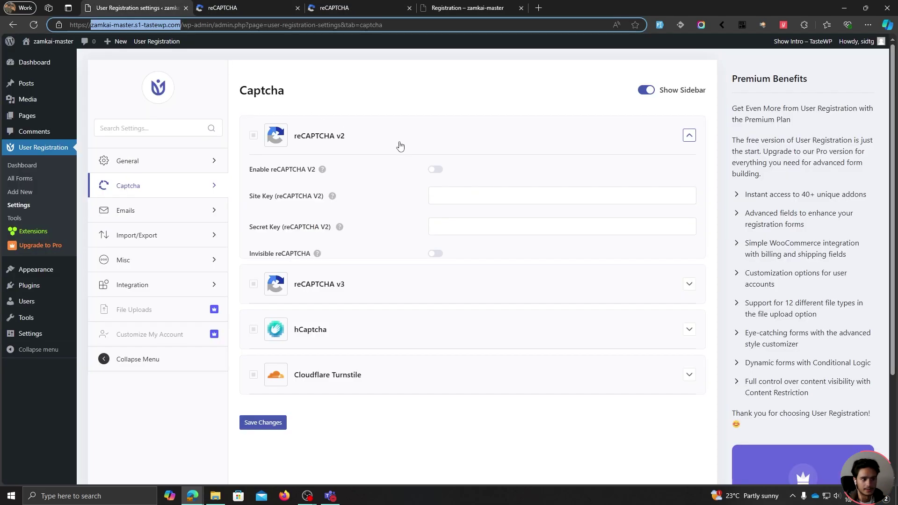
left_click(453, 193)
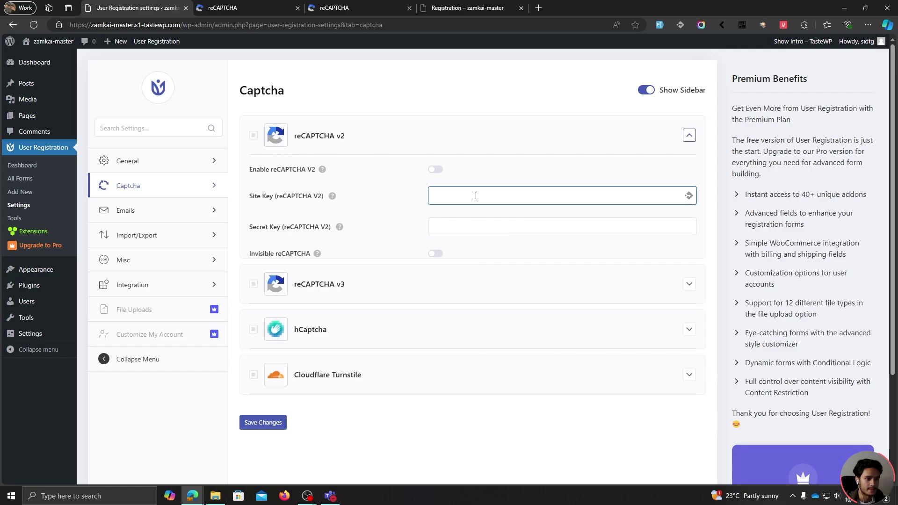
key("super+v")
left_click(471, 245)
key("Tab")
key("super+v")
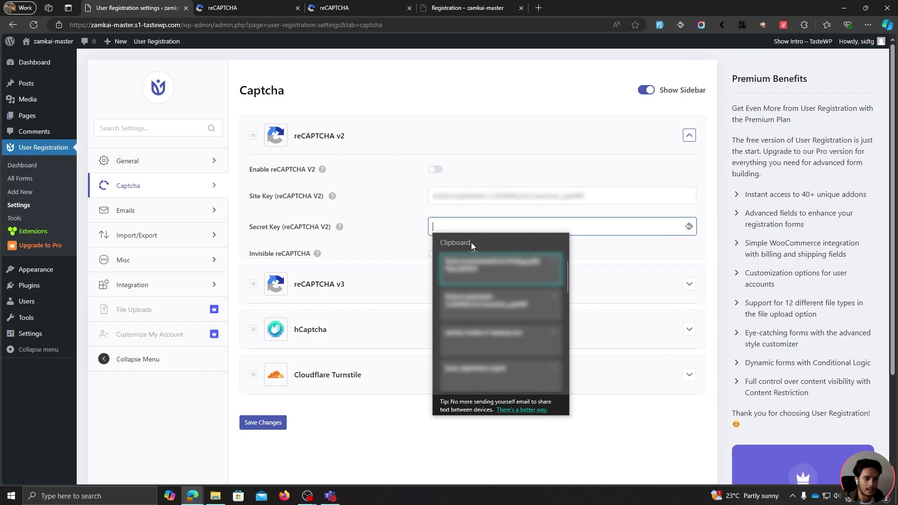
left_click(489, 267)
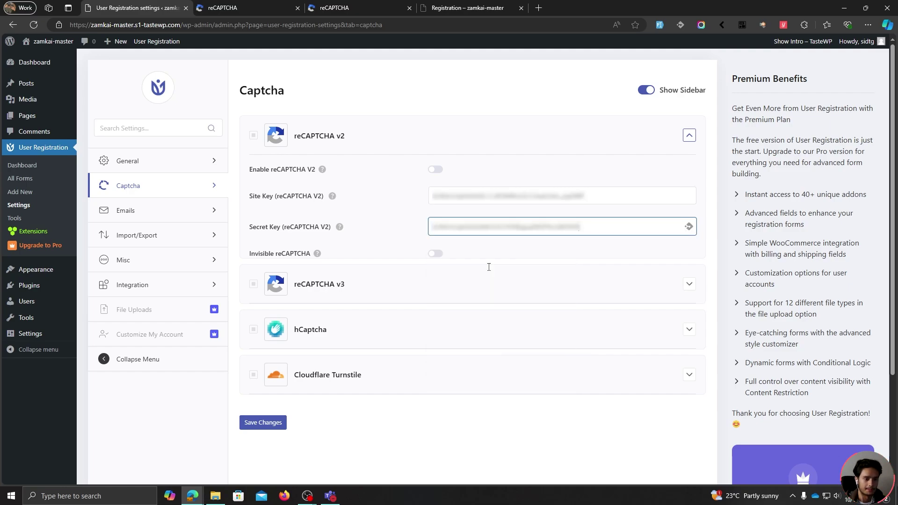
left_click(432, 171)
left_click(263, 423)
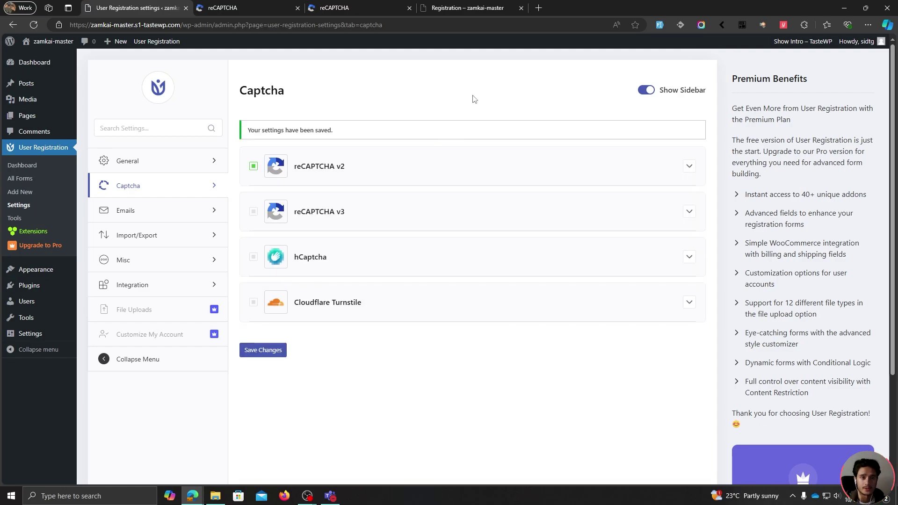
- Run Test Captcha for reCAPTCHA v2, pass the I'm not a robot check, then open All Forms
left_click(397, 166)
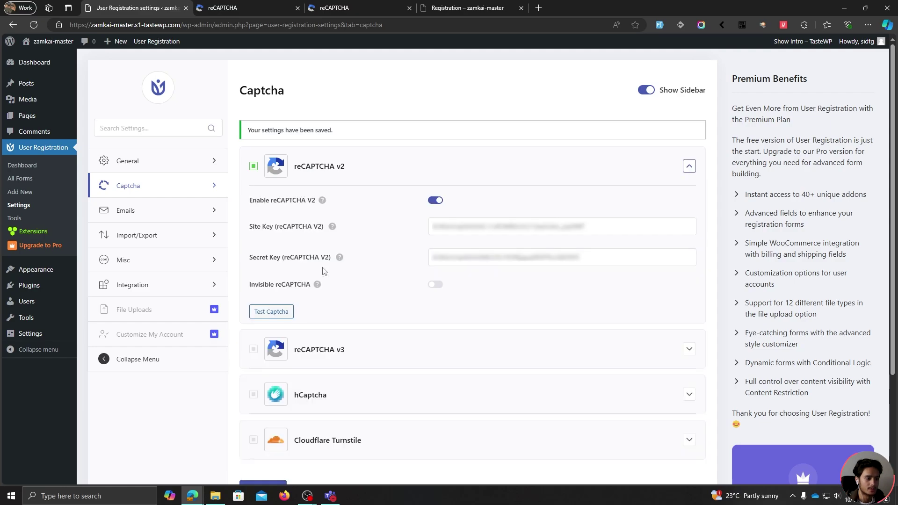
left_click(274, 316)
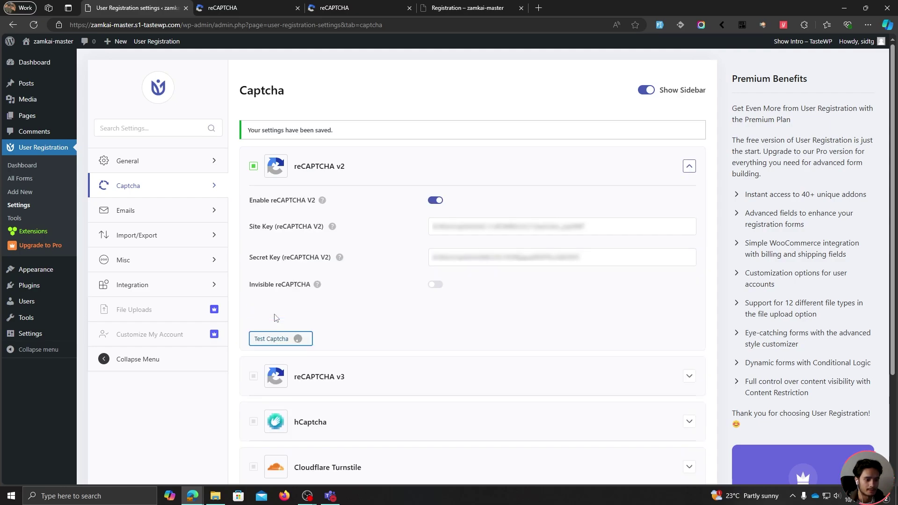
left_click(440, 320)
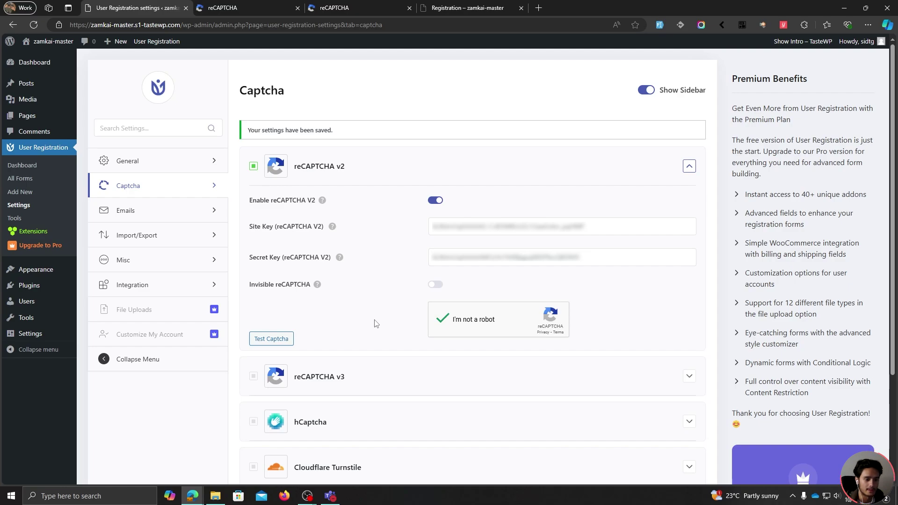
scroll(376, 263, "down", 3)
scroll(354, 327, "up", 3)
left_click(354, 170)
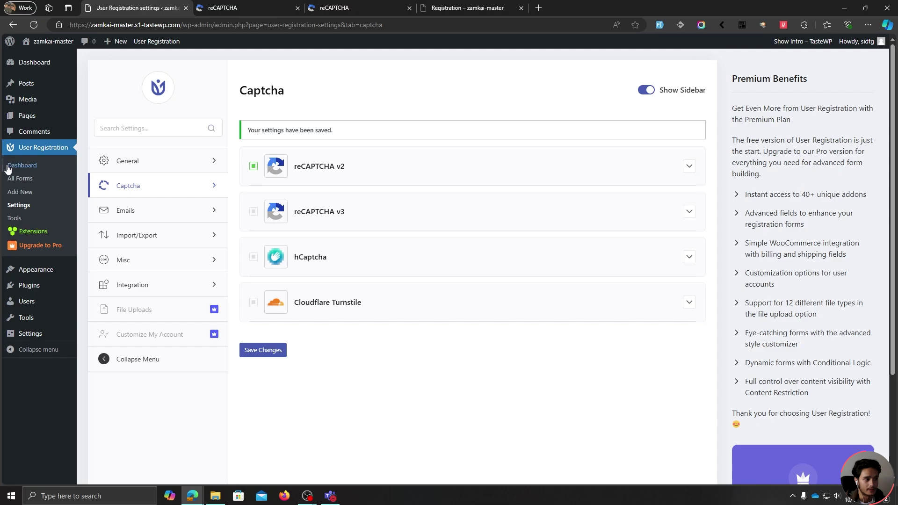
left_click(26, 183)
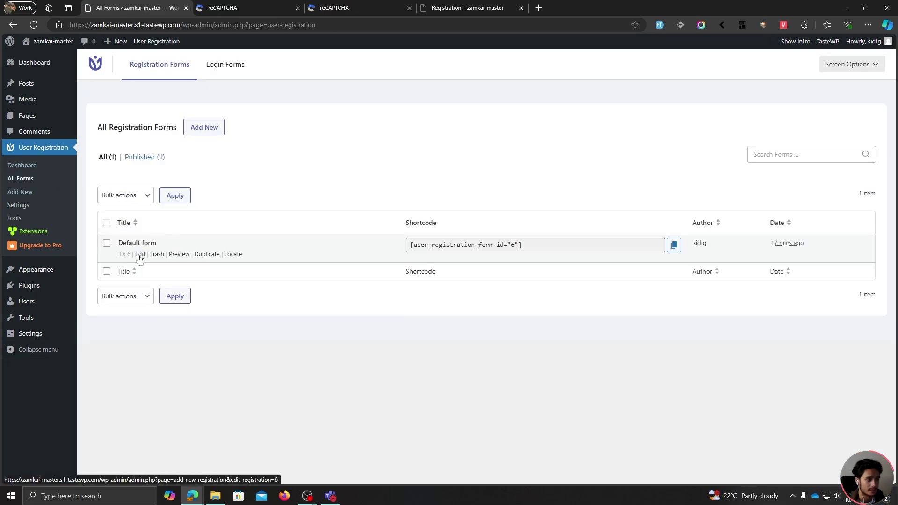
- In the Default form's settings, enable Captcha Support with Recaptcha v2 and update the form
left_click(140, 255)
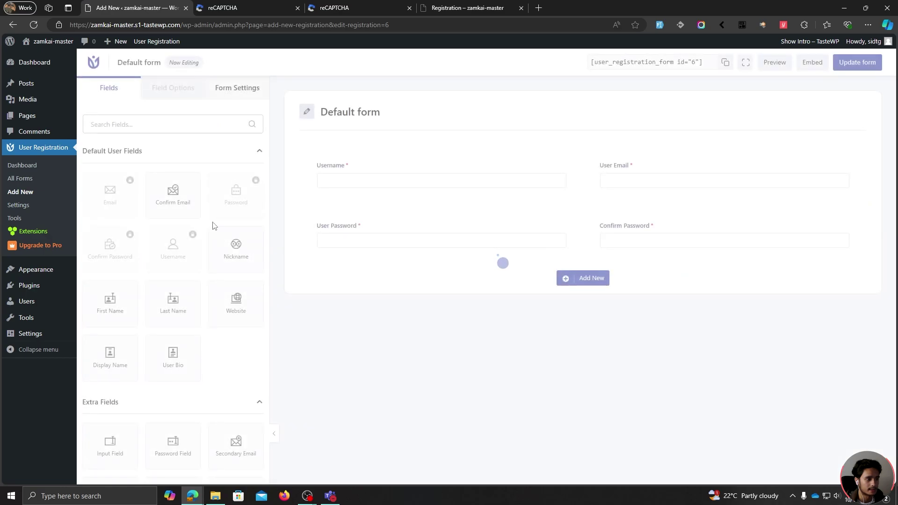
left_click(235, 89)
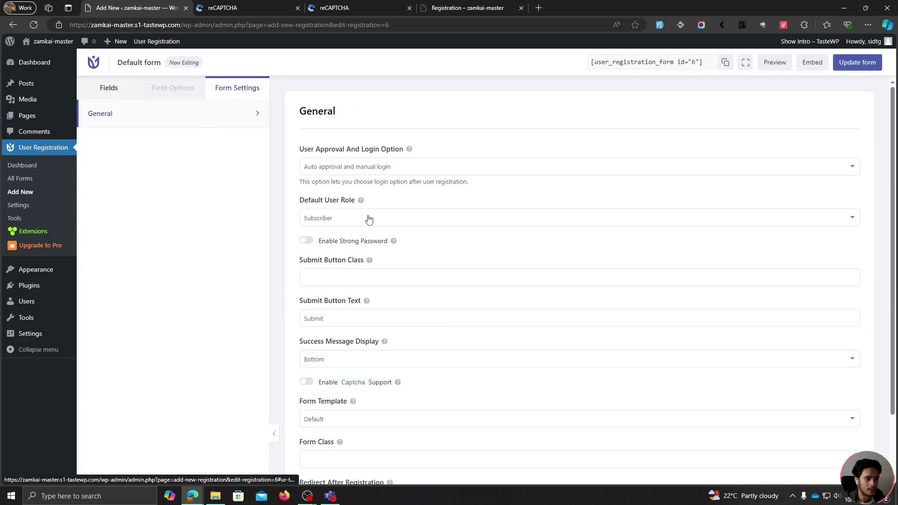
scroll(355, 317, "down", 1)
left_click(307, 336)
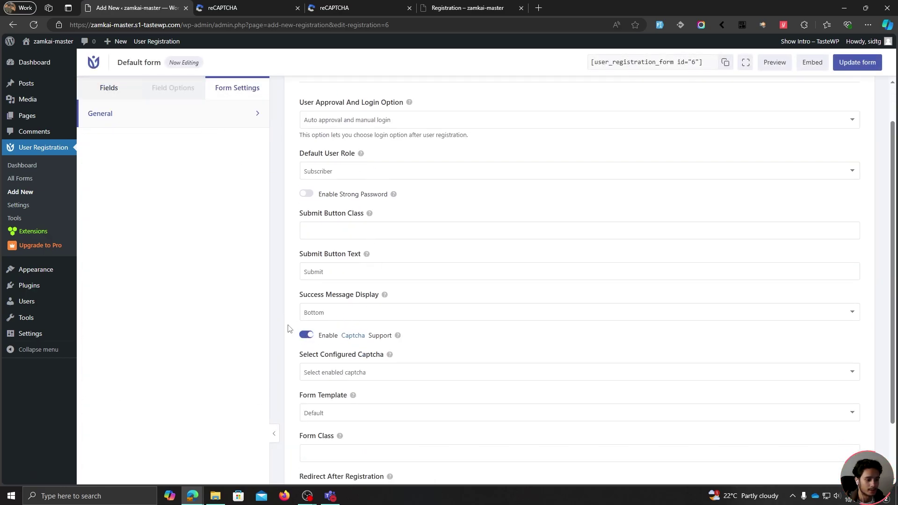
scroll(318, 332, "down", 1)
left_click(332, 326)
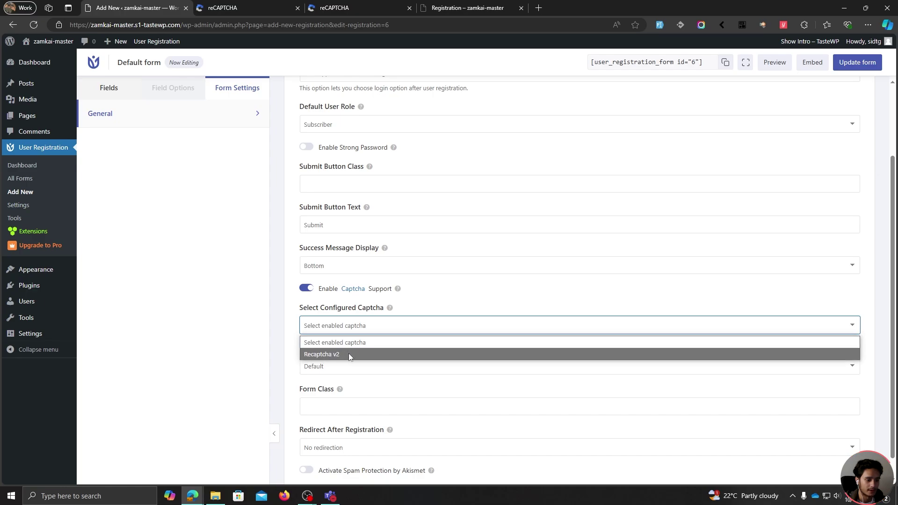
left_click(349, 354)
left_click(858, 64)
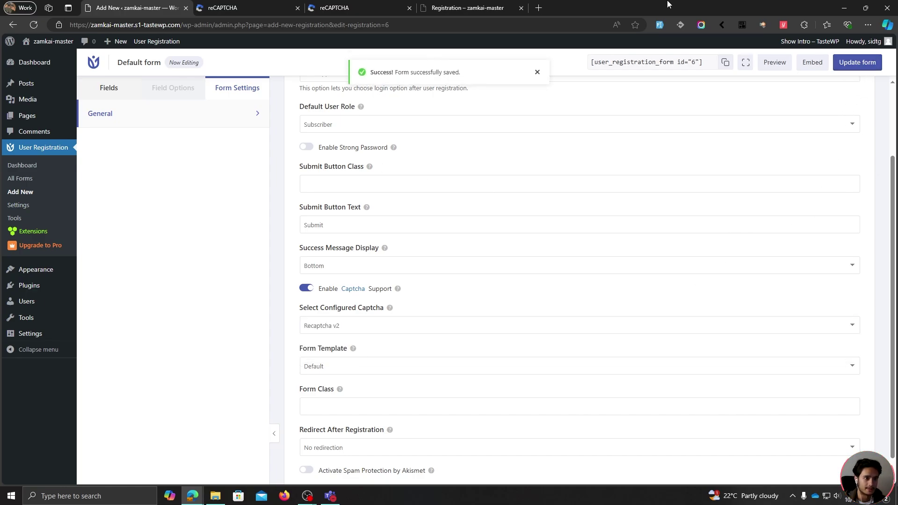
- In a private window, load the site's Registration page and tick the I'm not a robot box
key("ctrl+shift+n")
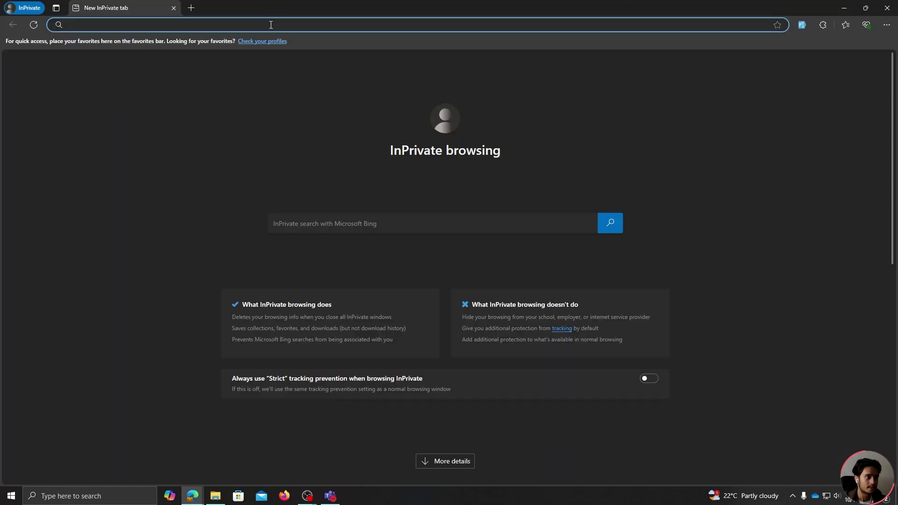
key("ctrl+v")
key("Return")
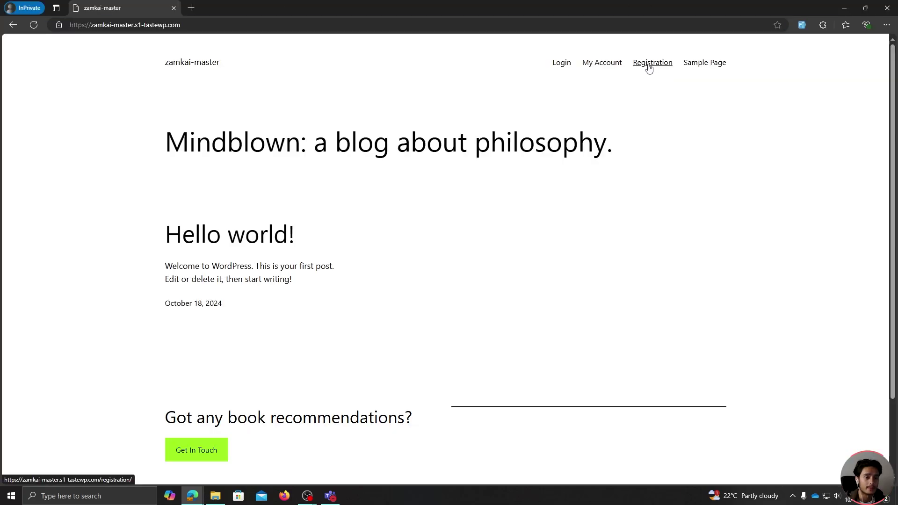
left_click(654, 68)
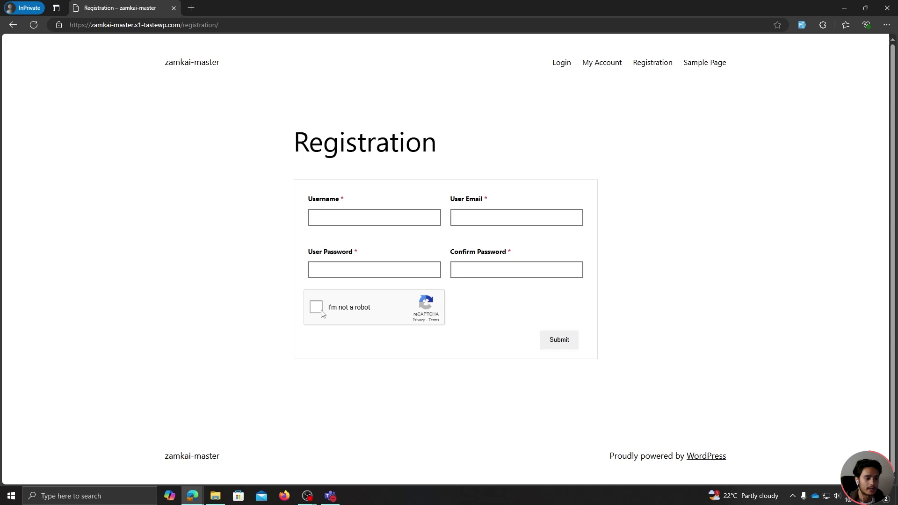
left_click(316, 308)
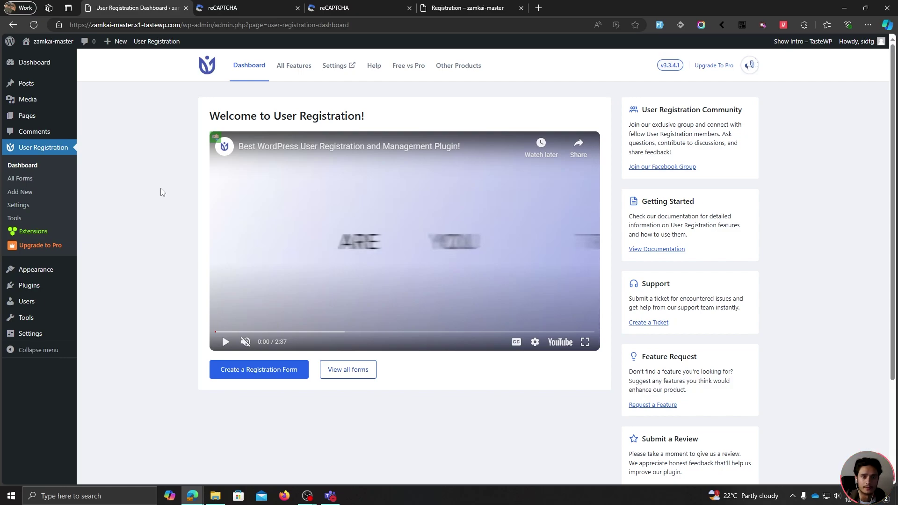
- Revisit User Registration's Captcha settings, then go to Plugins > Add New Plugin
left_click(35, 207)
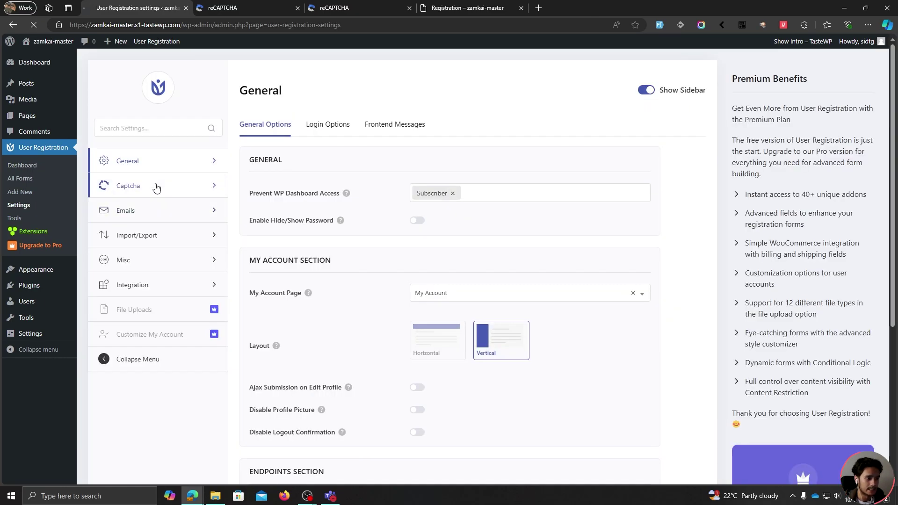
left_click(156, 186)
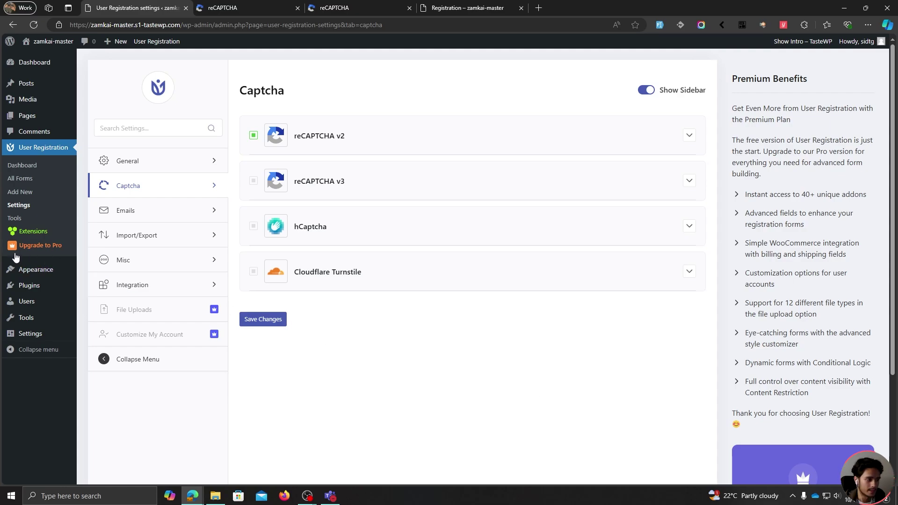
mouse_move(47, 286)
left_click(124, 300)
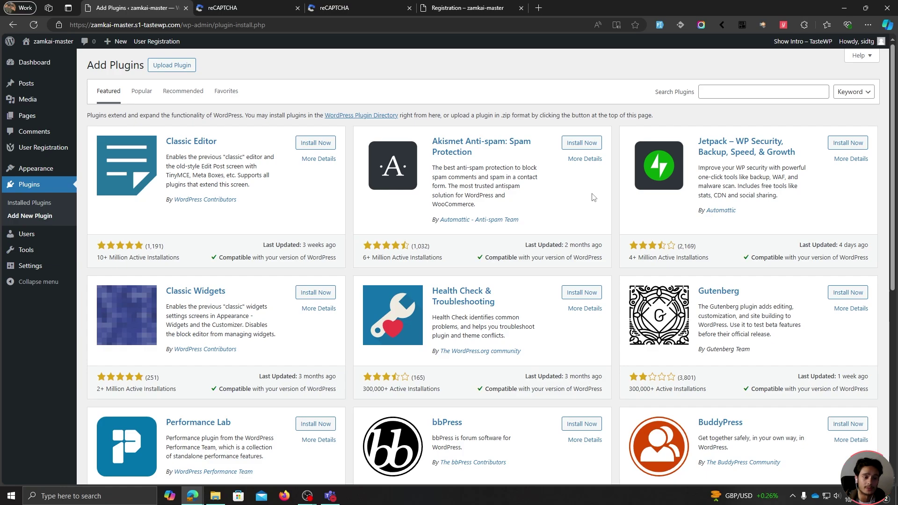
- Install the Akismet Anti-spam: Spam Protection plugin
left_click(592, 149)
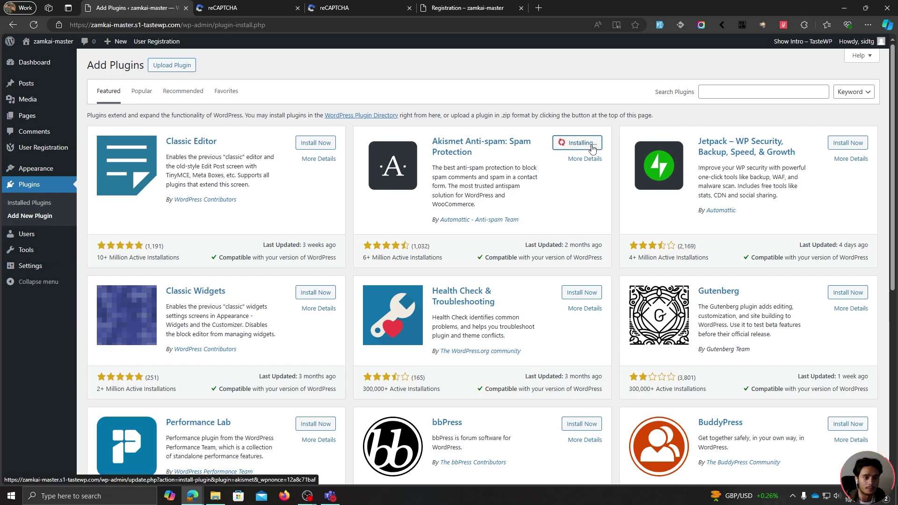
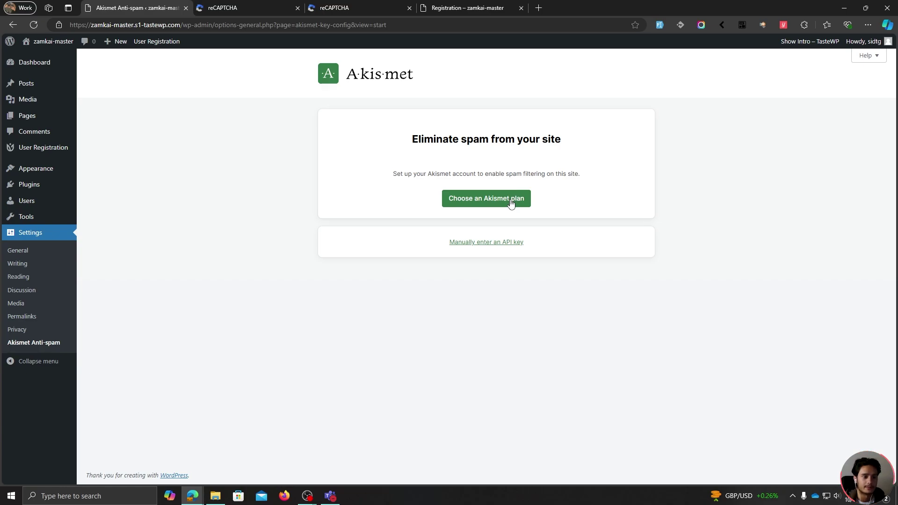
- Choose Akismet's Personal plan and slide its price down to 0
left_click(511, 202)
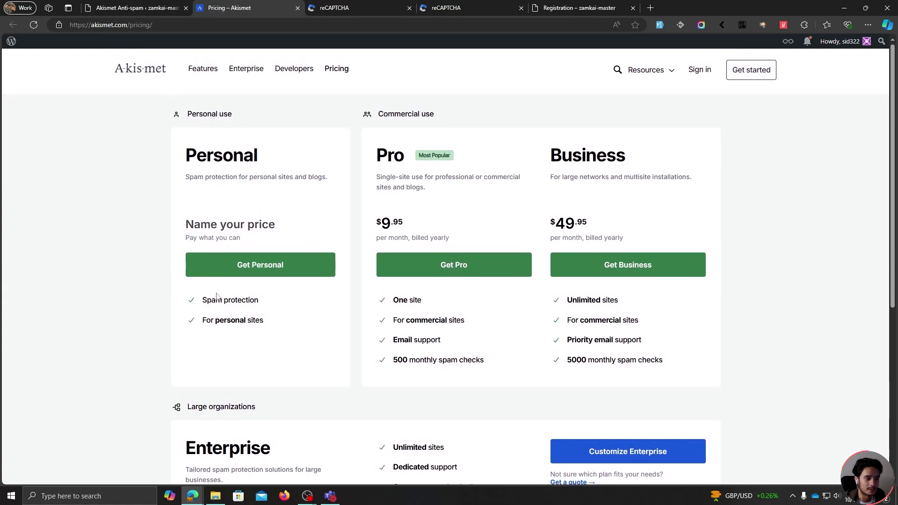
left_click(252, 269)
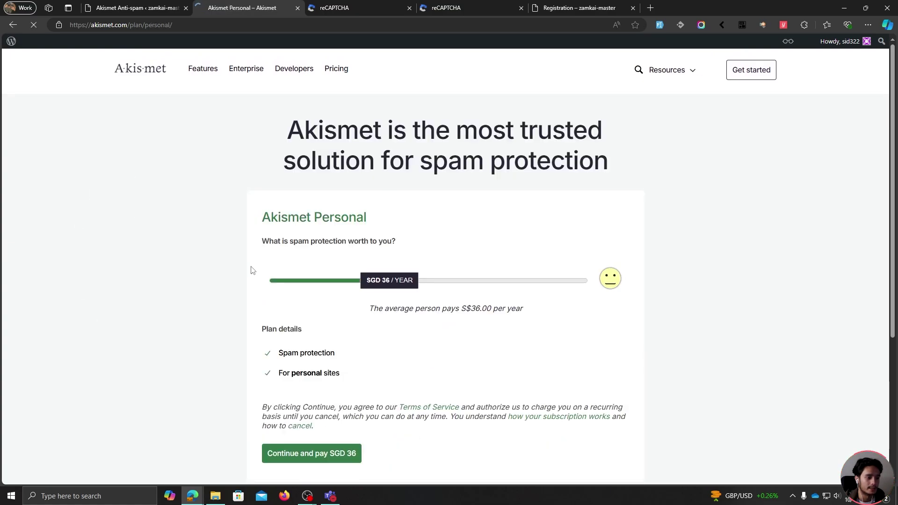
scroll(379, 290, "down", 1)
left_click_drag(367, 232, 236, 232)
scroll(401, 268, "down", 1)
scroll(393, 276, "down", 1)
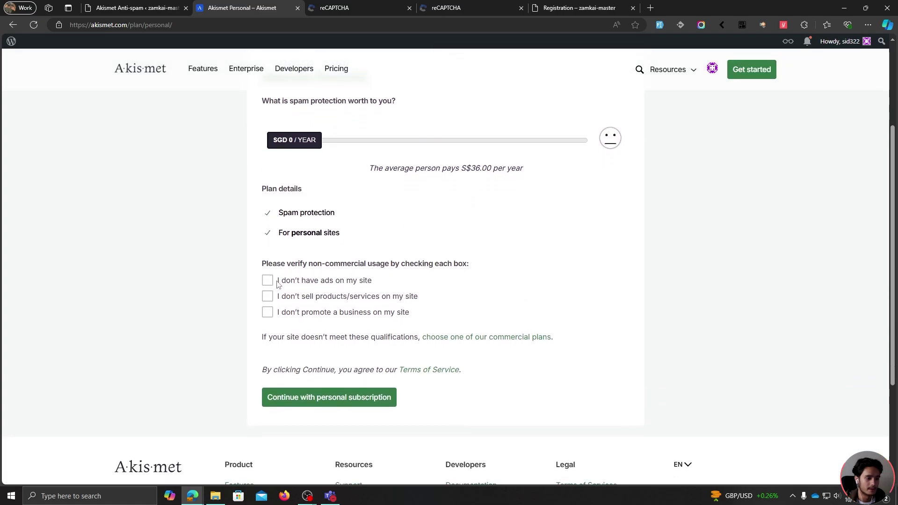
- Confirm the site has no ads, sells nothing and promotes no business, then continue
left_click(267, 280)
left_click(269, 298)
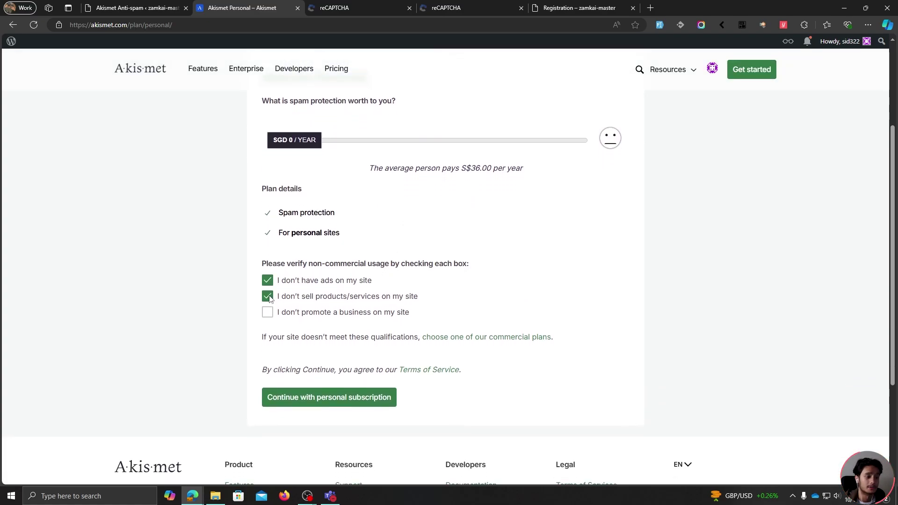
left_click(268, 317)
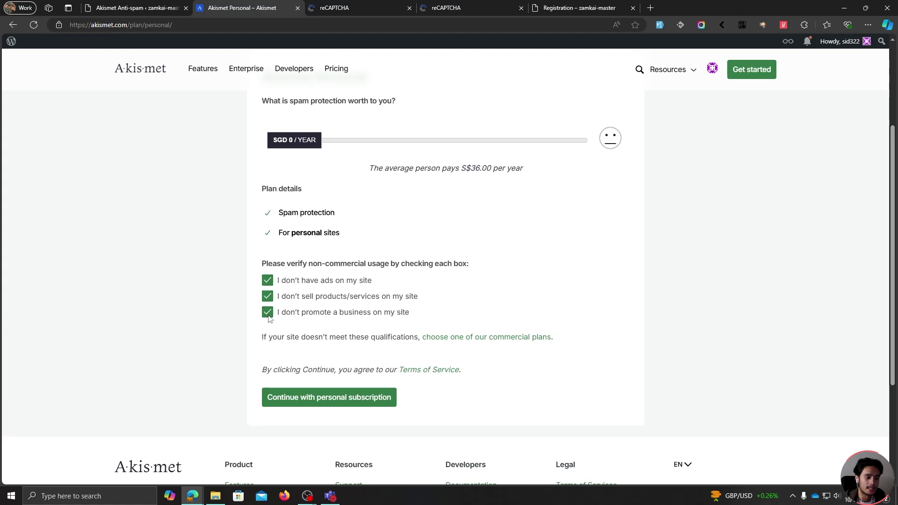
scroll(269, 319, "down", 1)
left_click(329, 352)
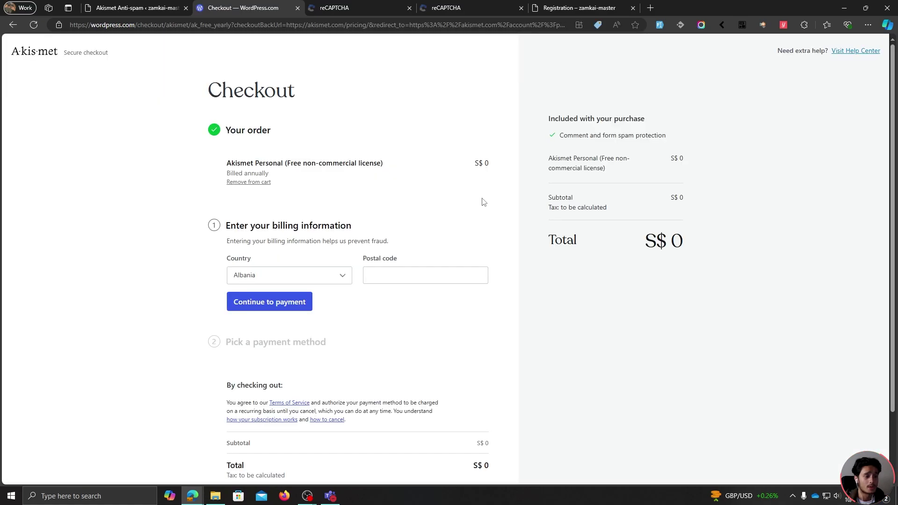
- Enter the billing postal code and complete the free checkout
left_click(426, 272)
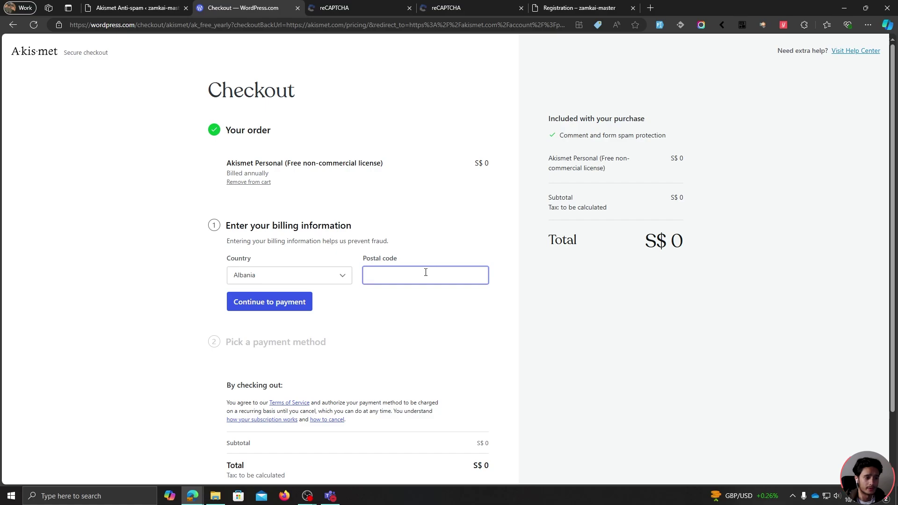
type("45622")
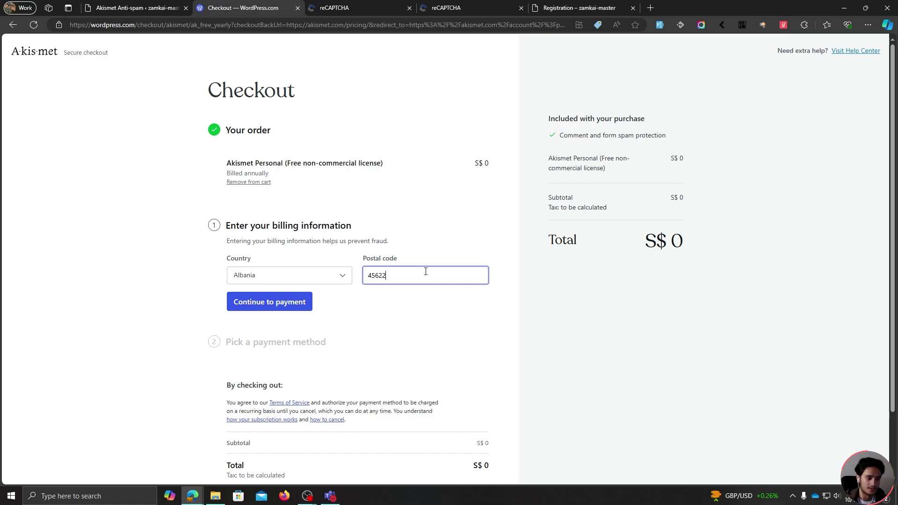
left_click(280, 301)
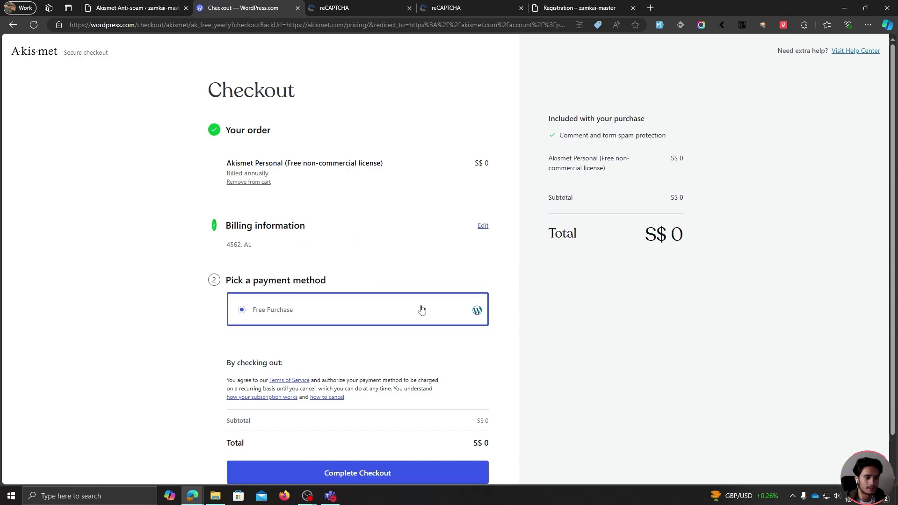
scroll(476, 292, "down", 1)
left_click(381, 430)
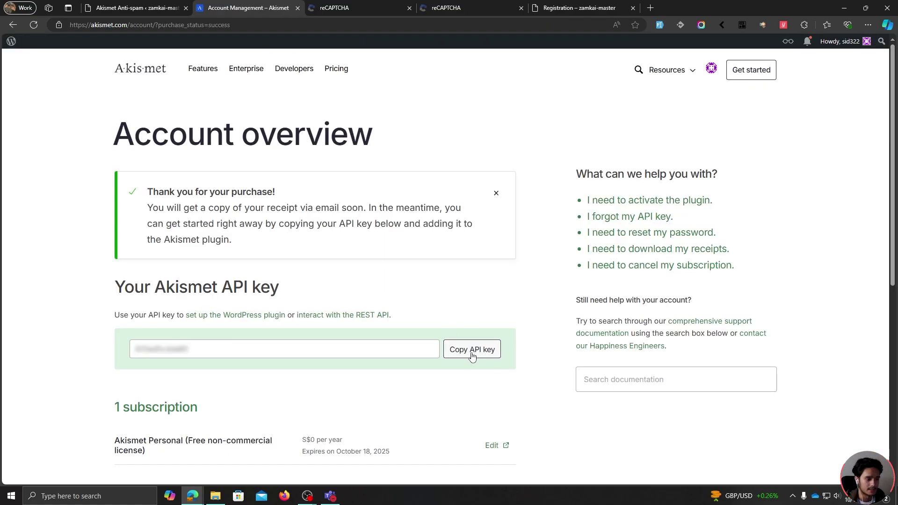
- Copy the Akismet API key, paste it into WordPress's manual key field and connect
left_click(487, 354)
key("ctrl+shift+Tab")
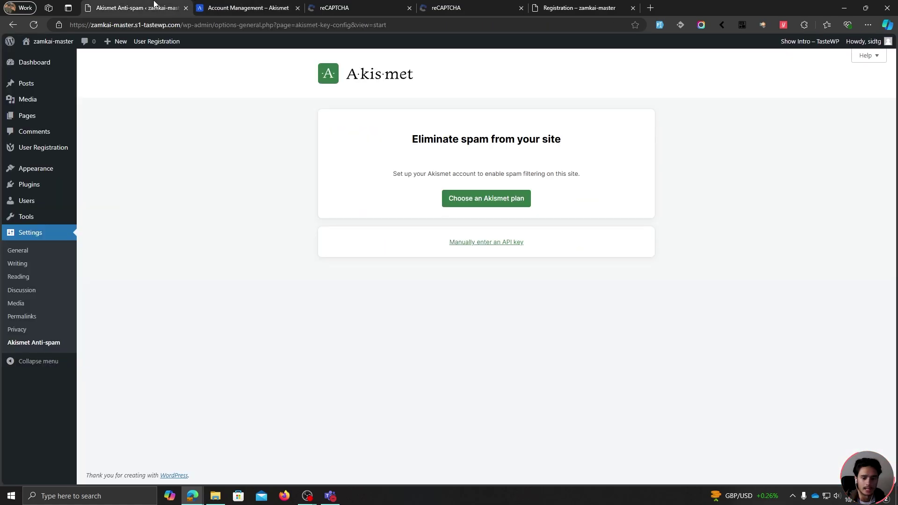
left_click(494, 242)
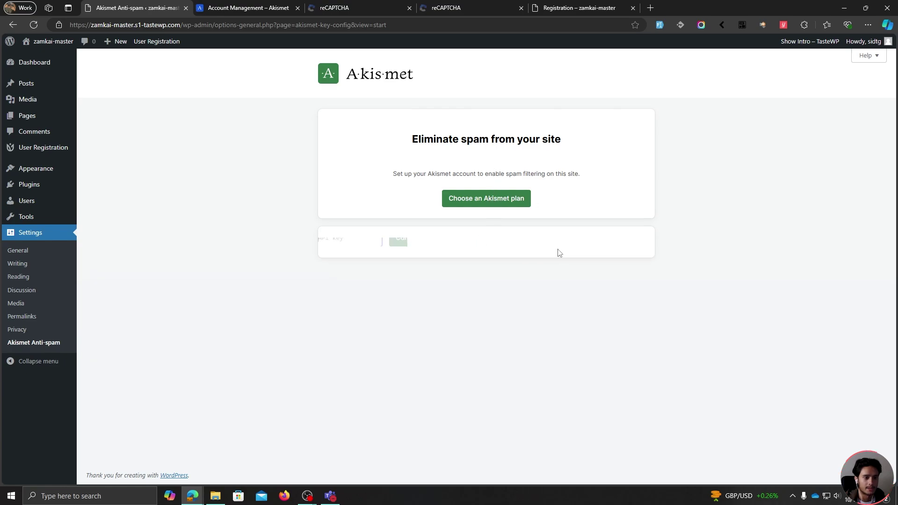
key("ctrl+v")
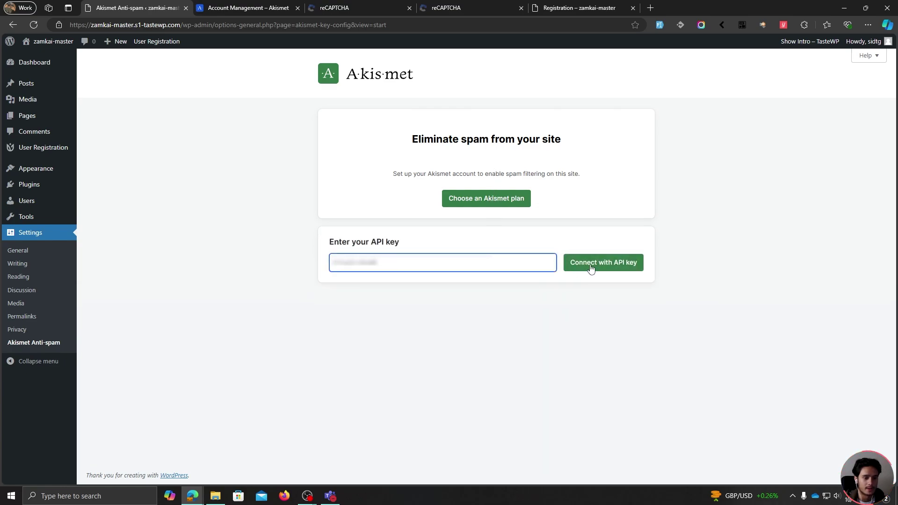
left_click(590, 268)
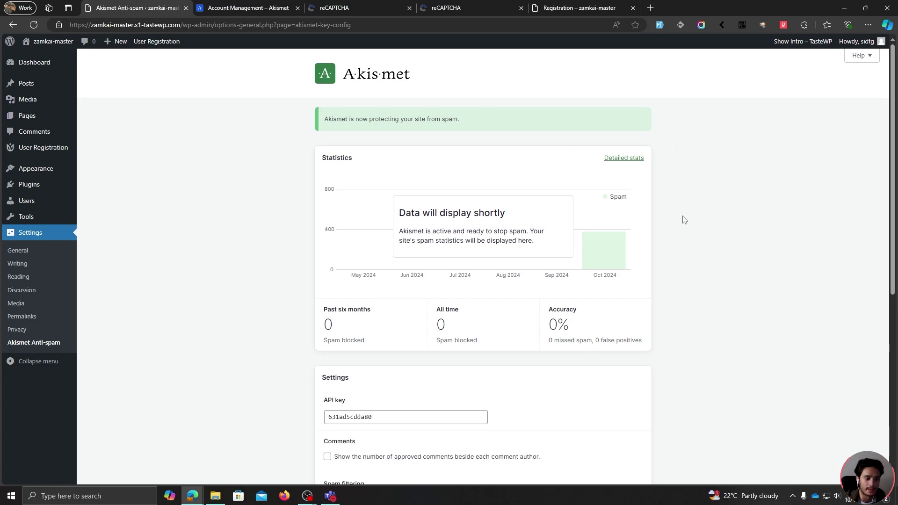
scroll(751, 301, "down", 2)
scroll(751, 301, "down", 2)
scroll(748, 301, "up", 4)
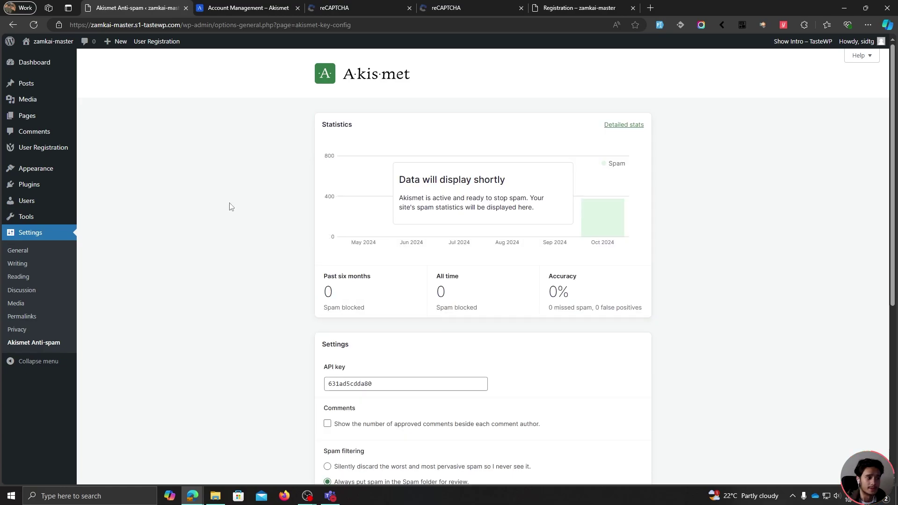
- Switch on Activate Spam Protection by Akismet in the Default form's settings and update it
mouse_move(67, 150)
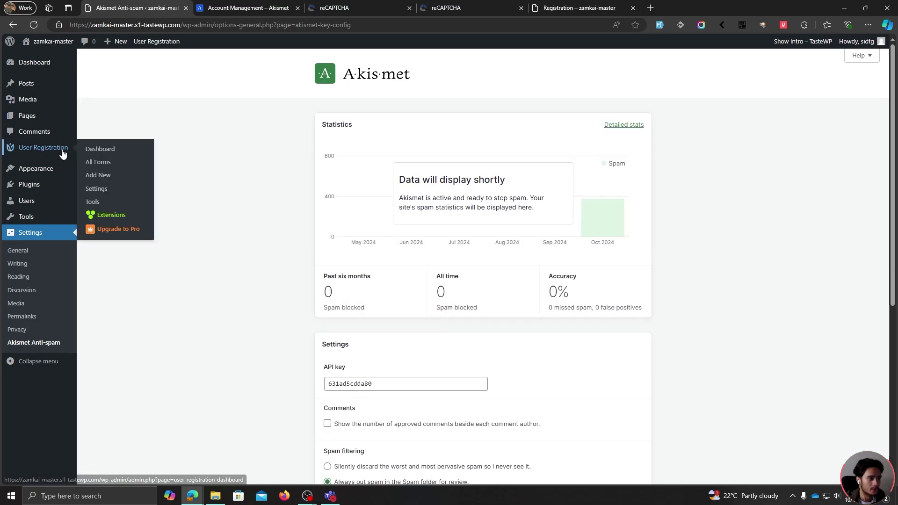
left_click(123, 167)
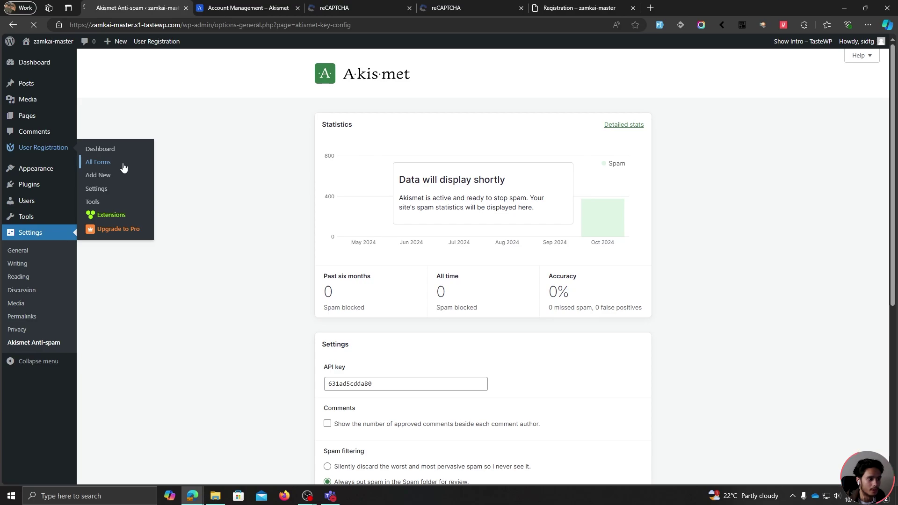
left_click(140, 255)
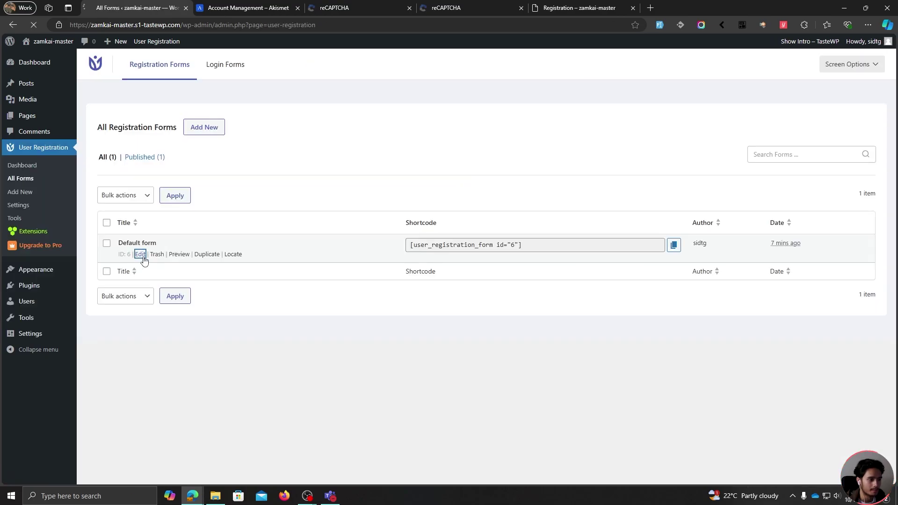
left_click(236, 91)
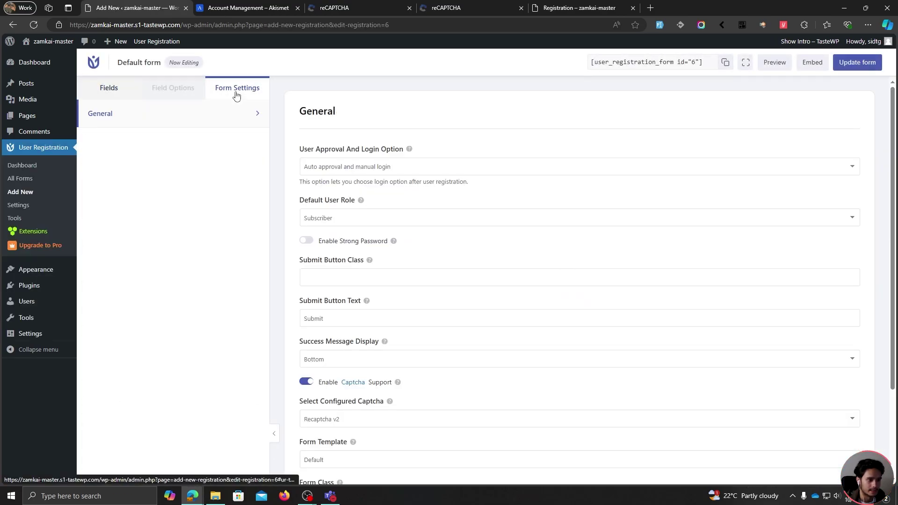
scroll(388, 276, "down", 3)
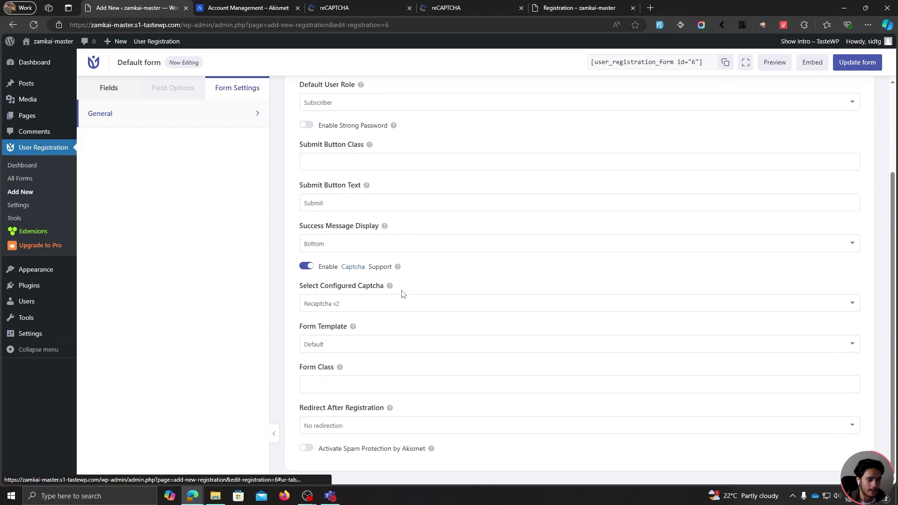
left_click(306, 450)
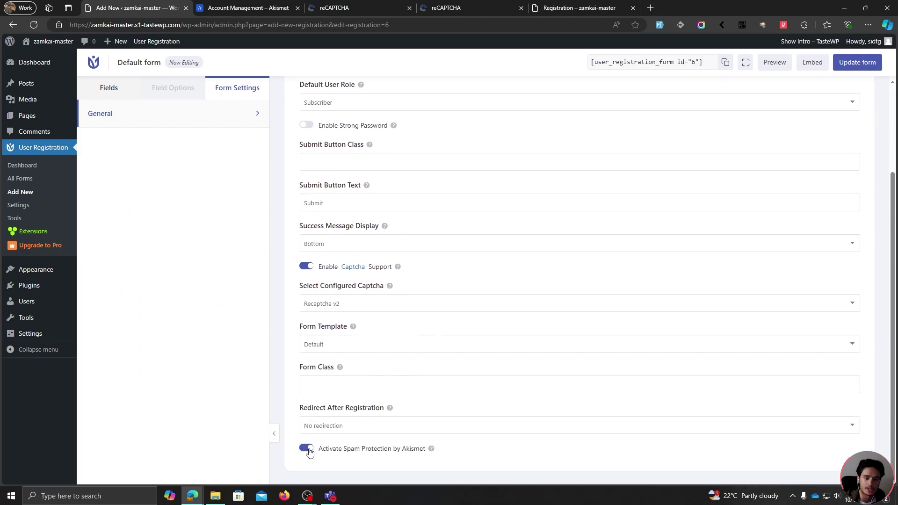
left_click(857, 62)
scroll(733, 158, "up", 3)
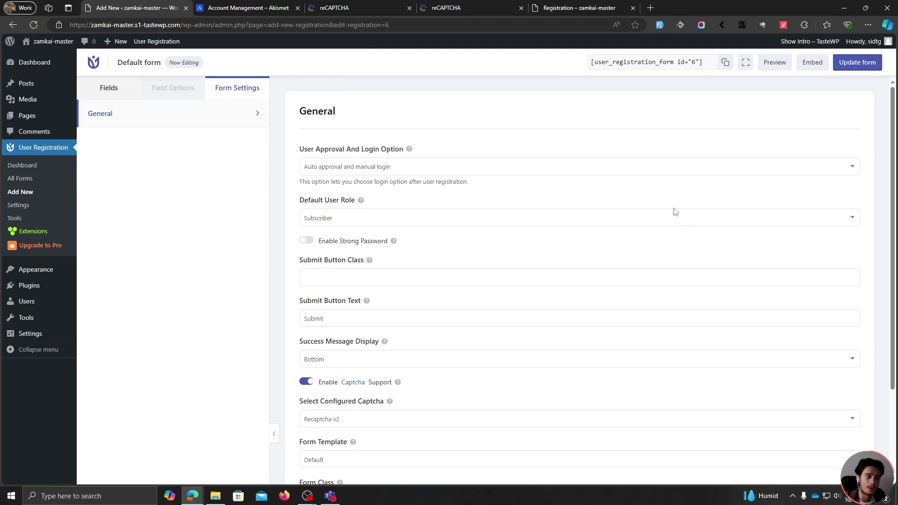
key("alt+Left")
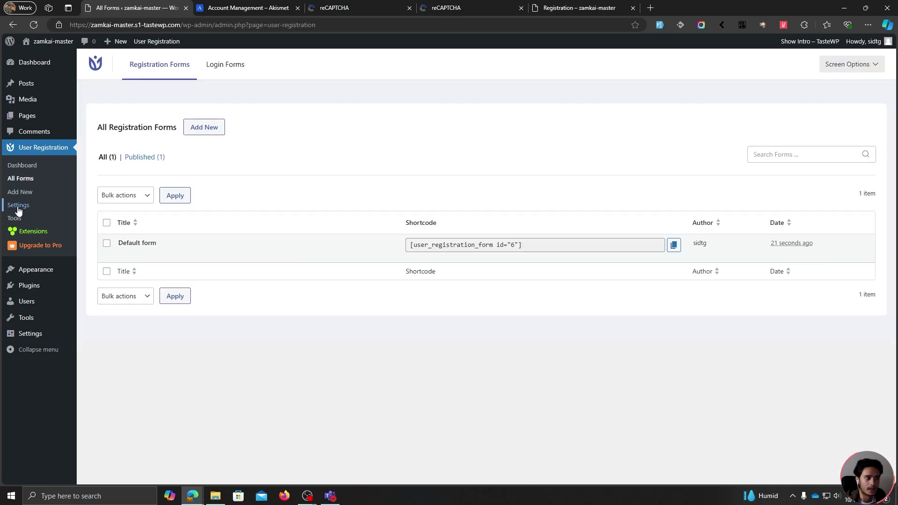
- Enable captcha in User Registration's Login Options, select reCaptcha v2 and save changes
left_click(22, 165)
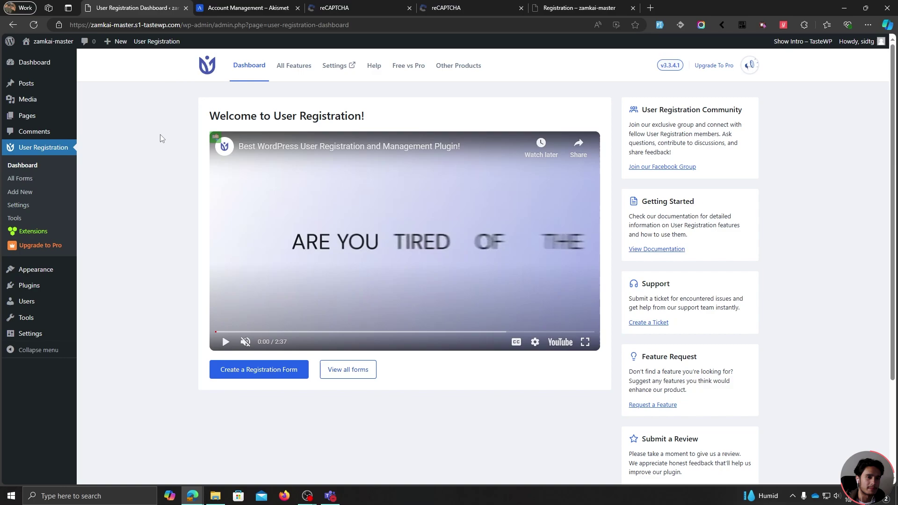
left_click(46, 207)
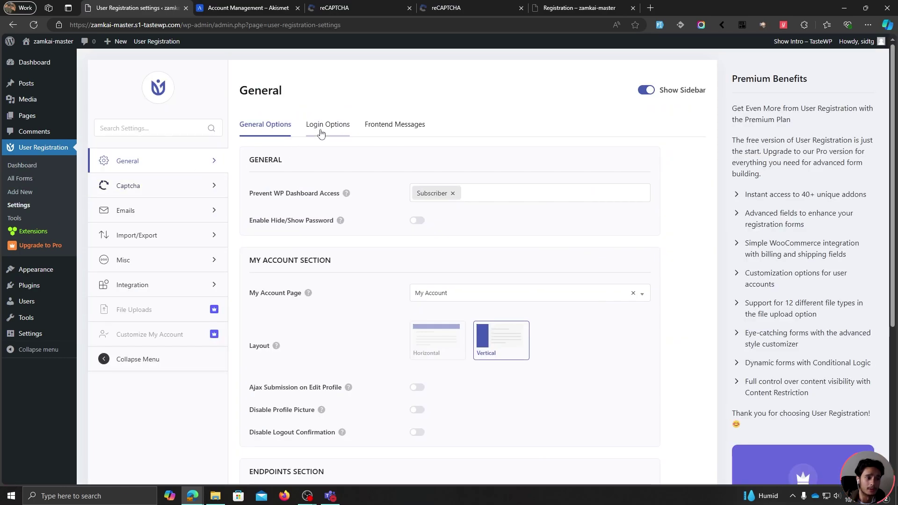
left_click(328, 126)
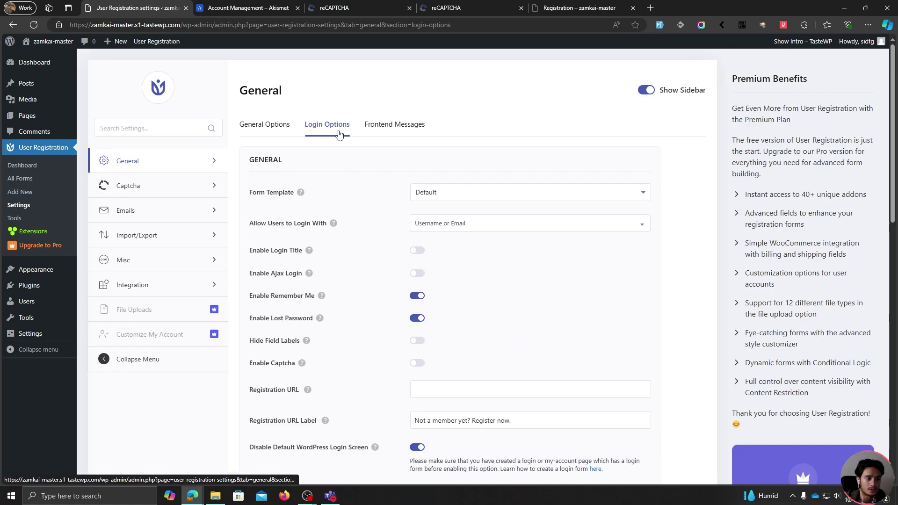
left_click(417, 363)
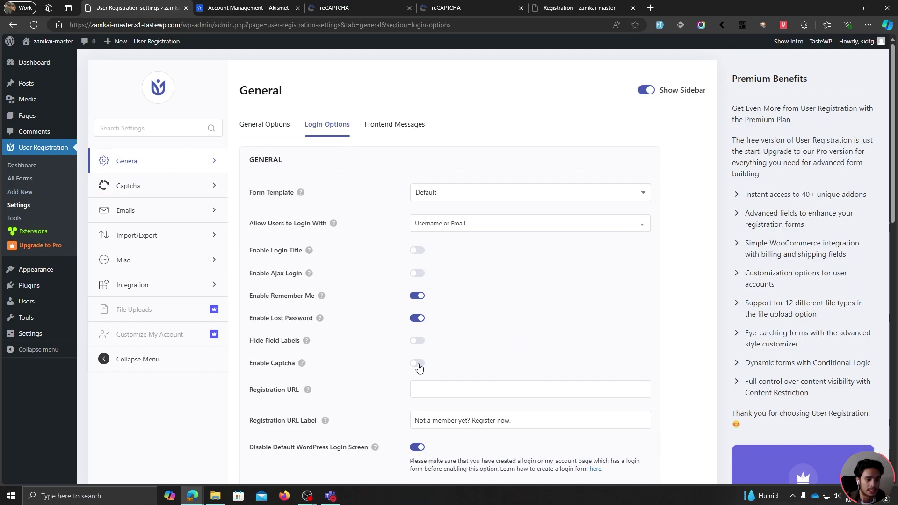
scroll(444, 311, "down", 2)
left_click(454, 299)
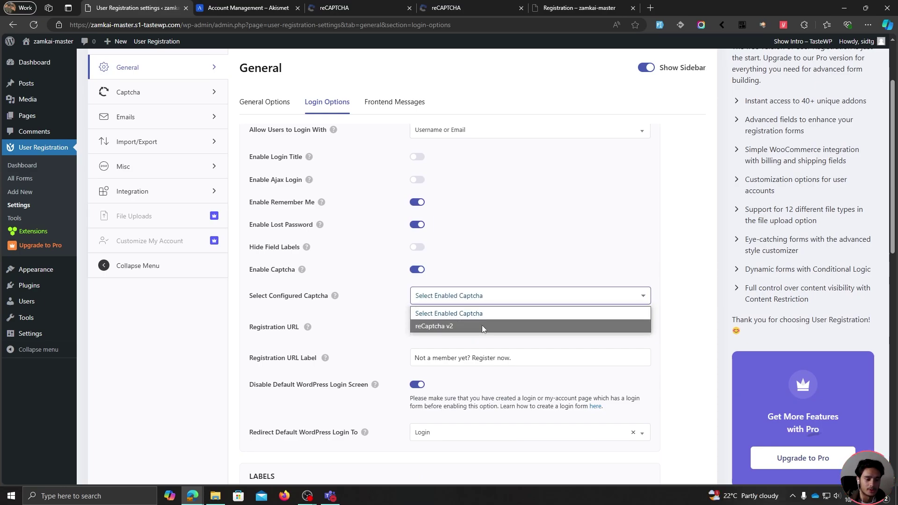
left_click(482, 326)
scroll(334, 300, "down", 10)
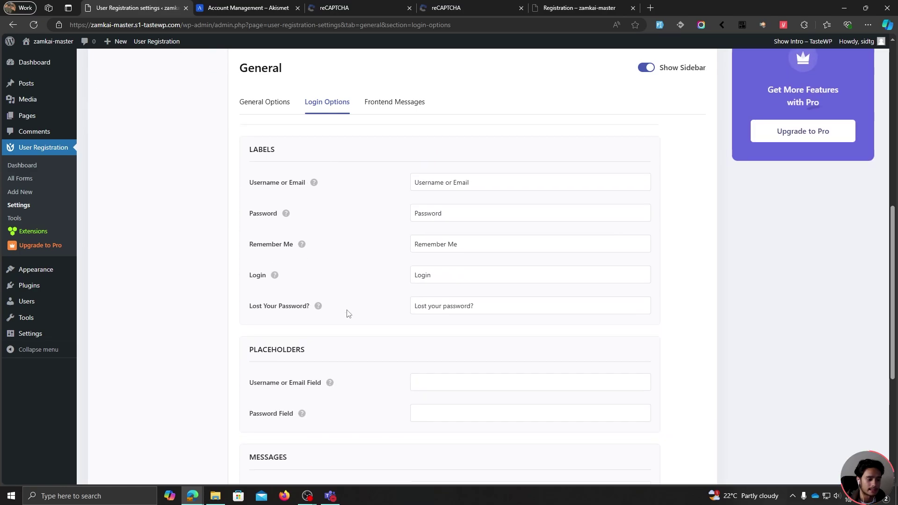
left_click(263, 441)
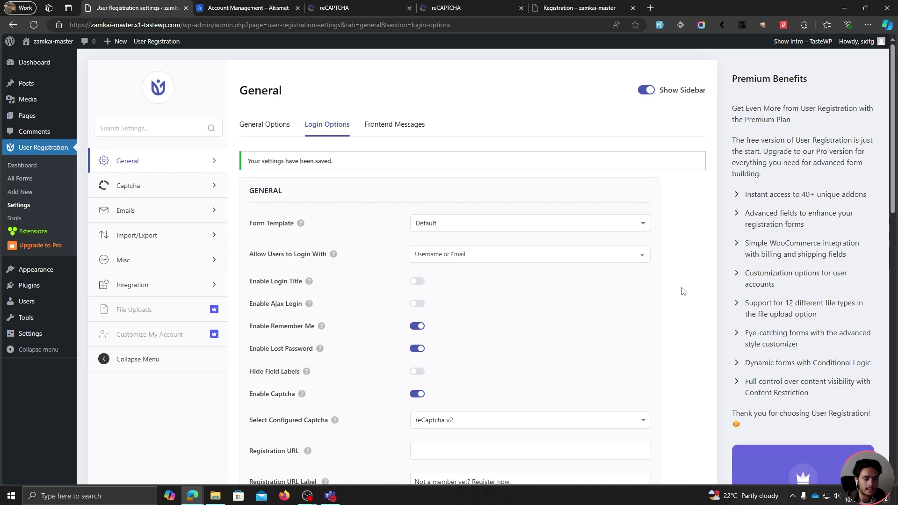
scroll(683, 291, "down", 2)
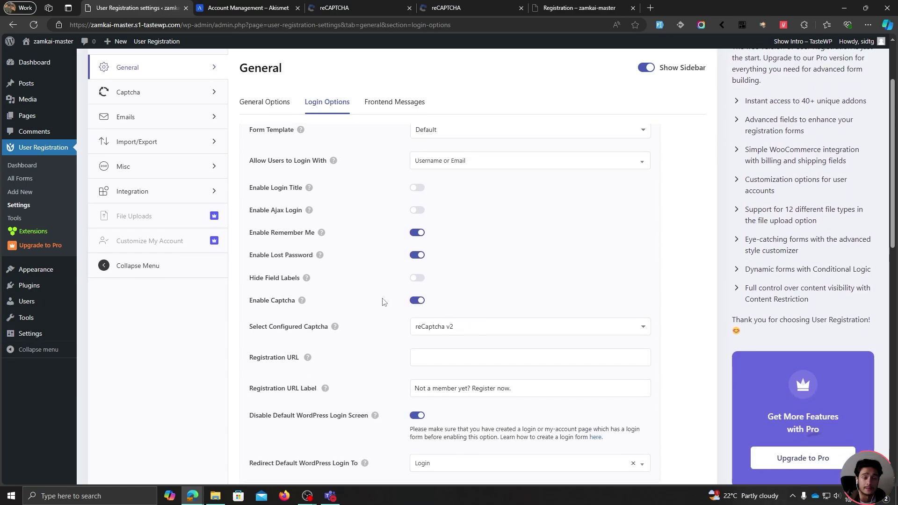
scroll(381, 300, "up", 2)
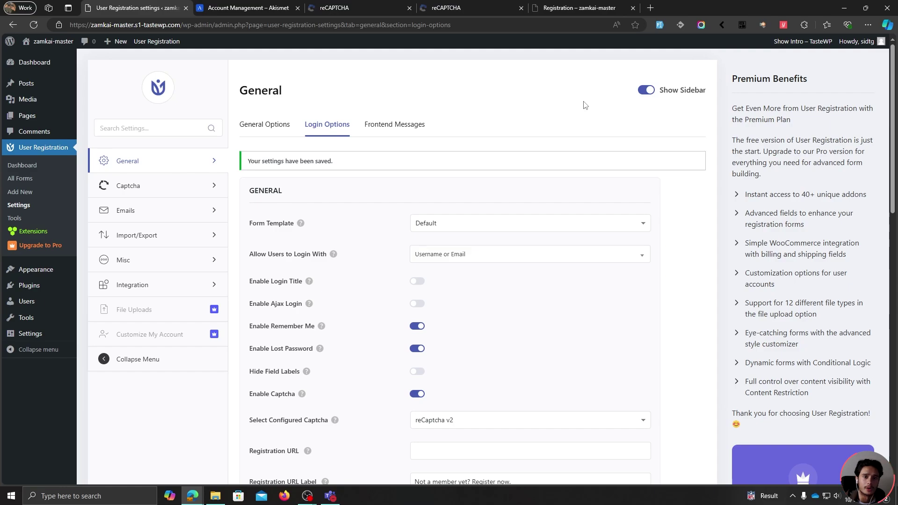
key("ctrl+shift+Tab")
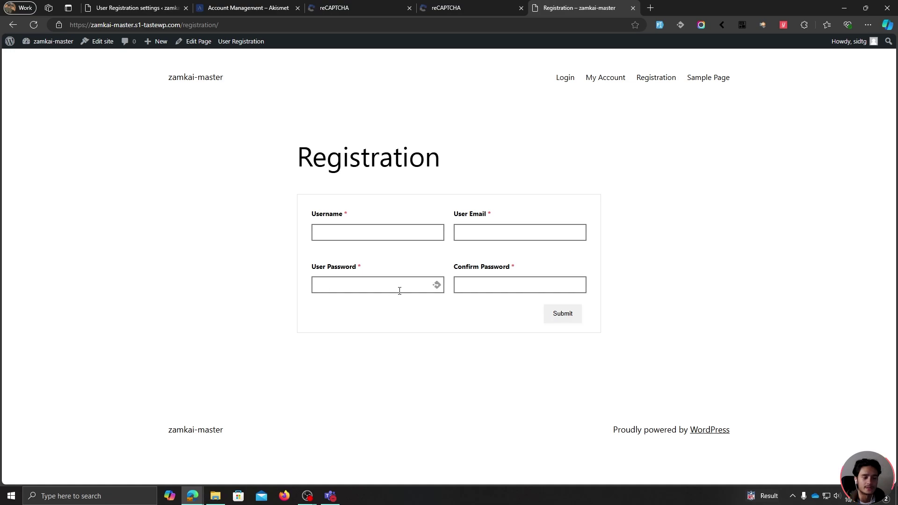
- Try the Username, Email, Password and Confirm Password fields, then bring up the reCAPTCHA tab
left_click(344, 234)
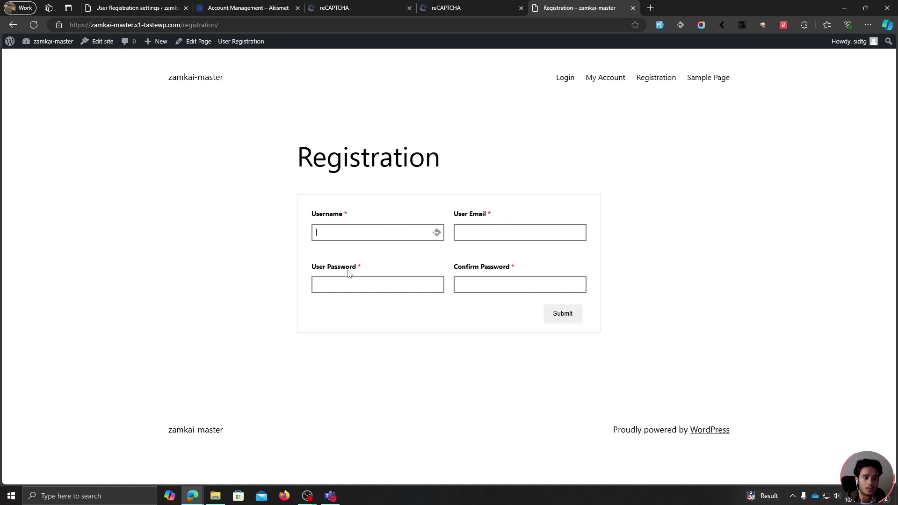
left_click(349, 281)
left_click(468, 238)
left_click(482, 281)
left_click(384, 311)
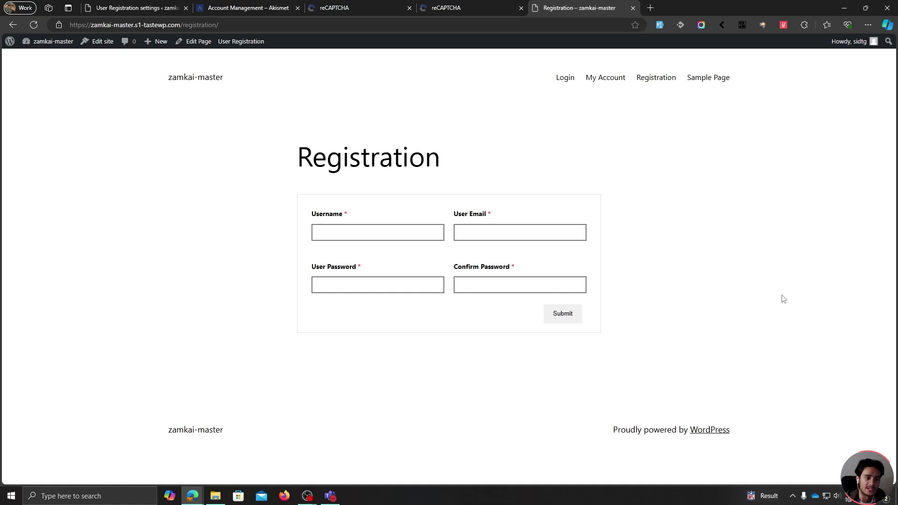
left_click(399, 220)
left_click(471, 237)
left_click(620, 252)
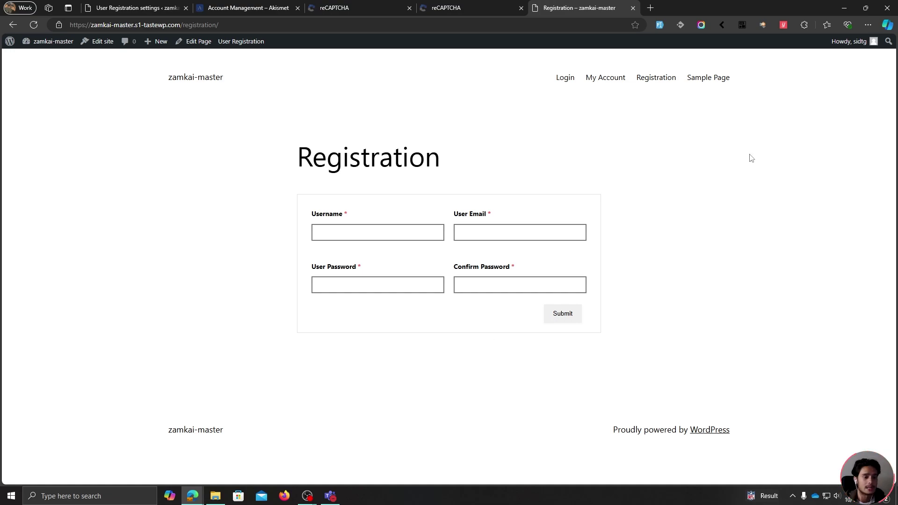
key("ctrl+shift+Tab")
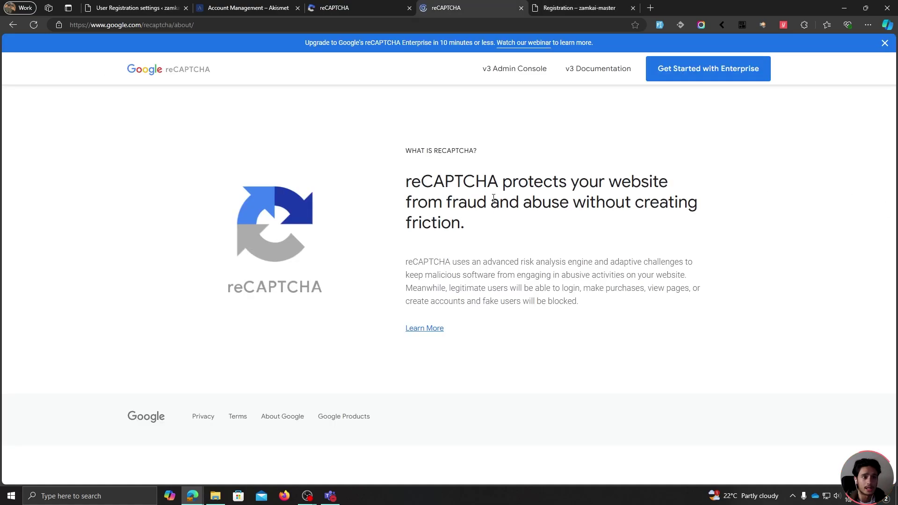
- Return from the reCAPTCHA pages to WordPress's Installed Plugins list
left_click(570, 7)
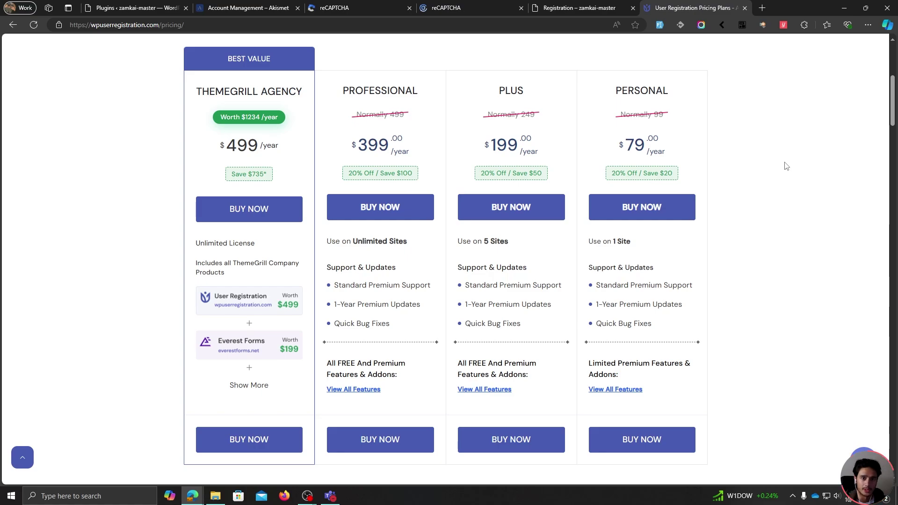
left_click(129, 5)
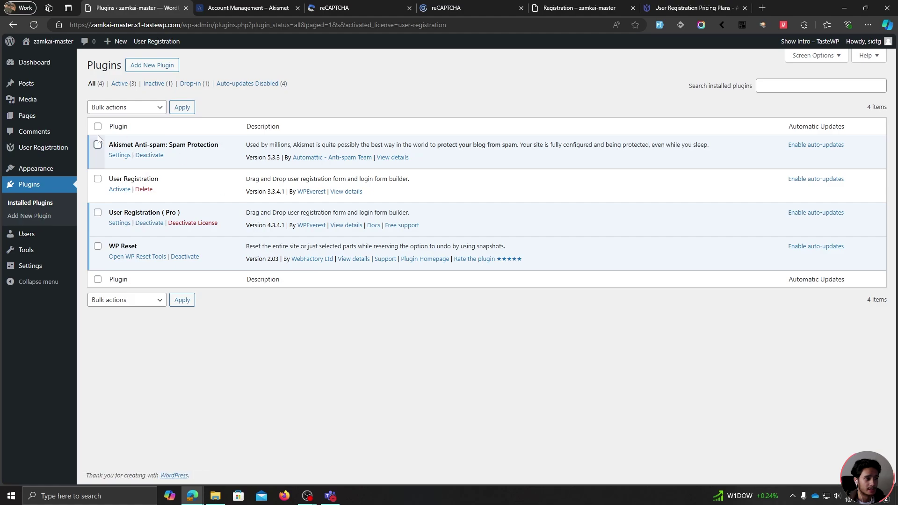
- Open the Extras section of the Default registration form's Form Settings
left_click(47, 150)
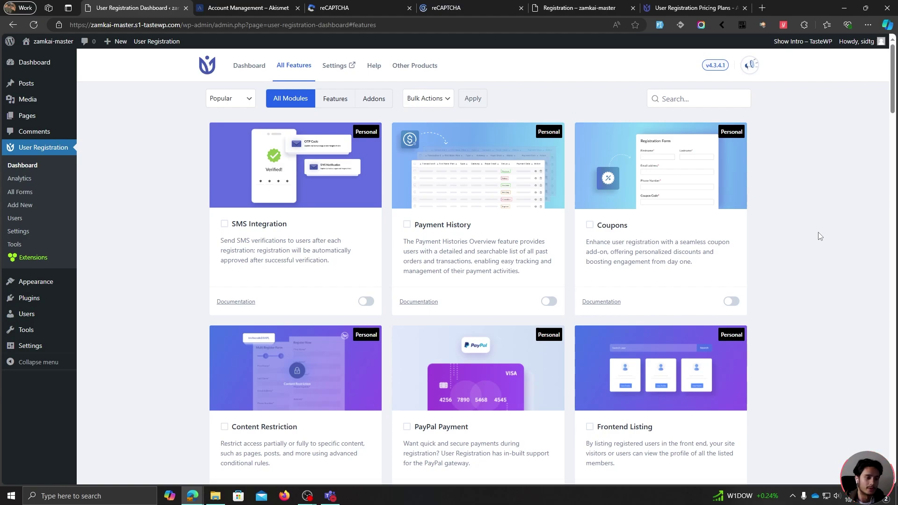
scroll(826, 196, "down", 10)
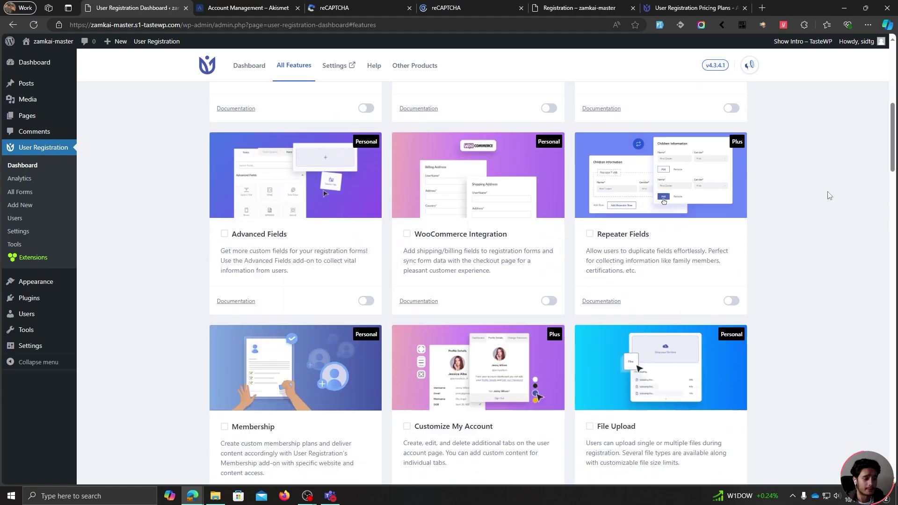
key("alt+Left")
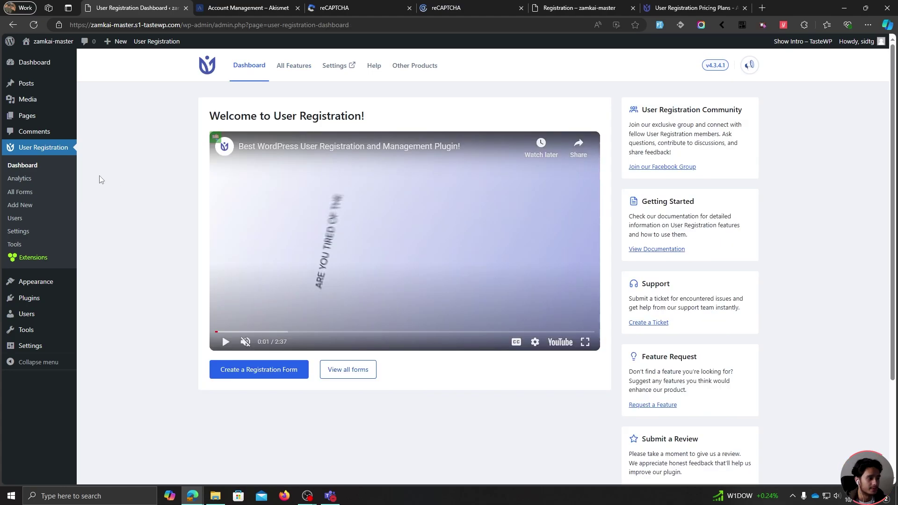
left_click(21, 192)
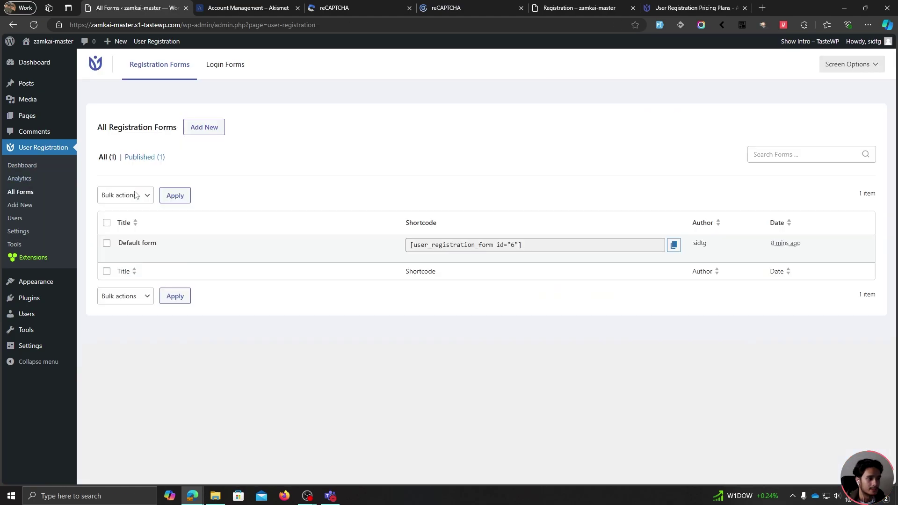
left_click(140, 255)
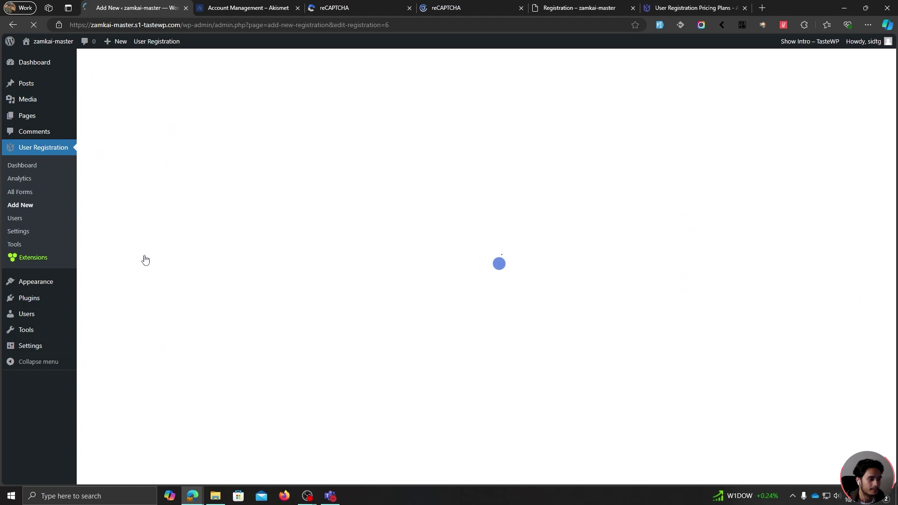
left_click(234, 90)
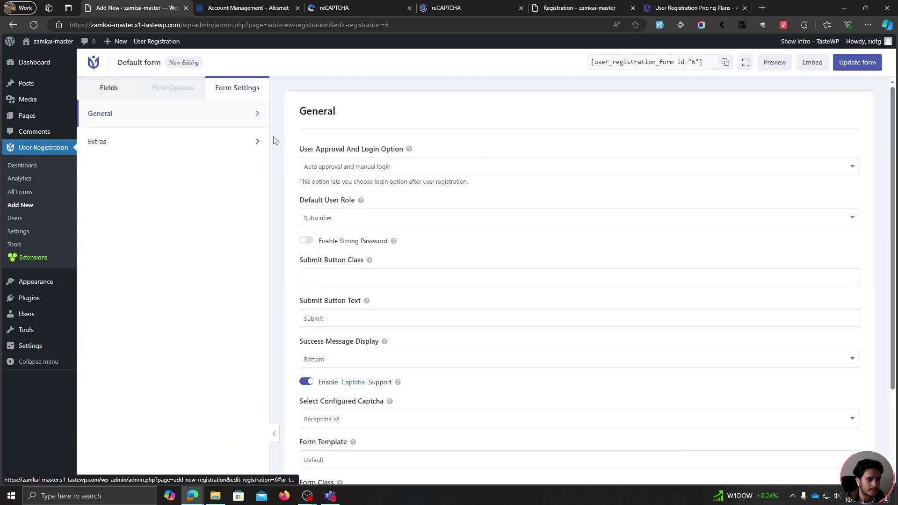
left_click(157, 143)
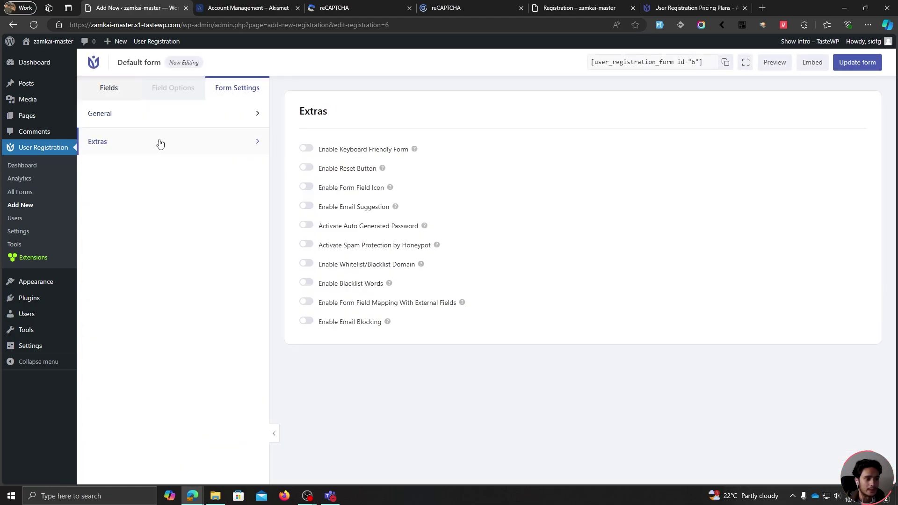
- Leave Honeypot off and turn Whitelist/Blacklist Domain on, after checking the public form
left_click(307, 248)
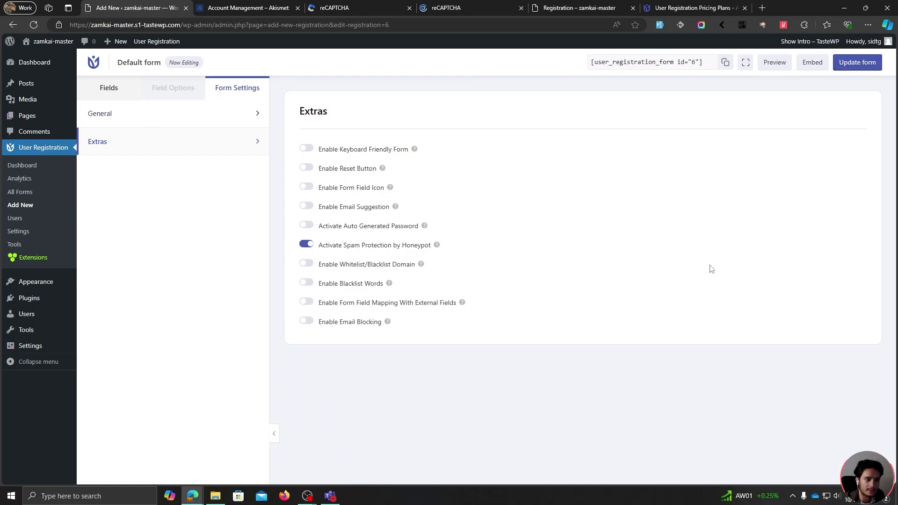
left_click(597, 8)
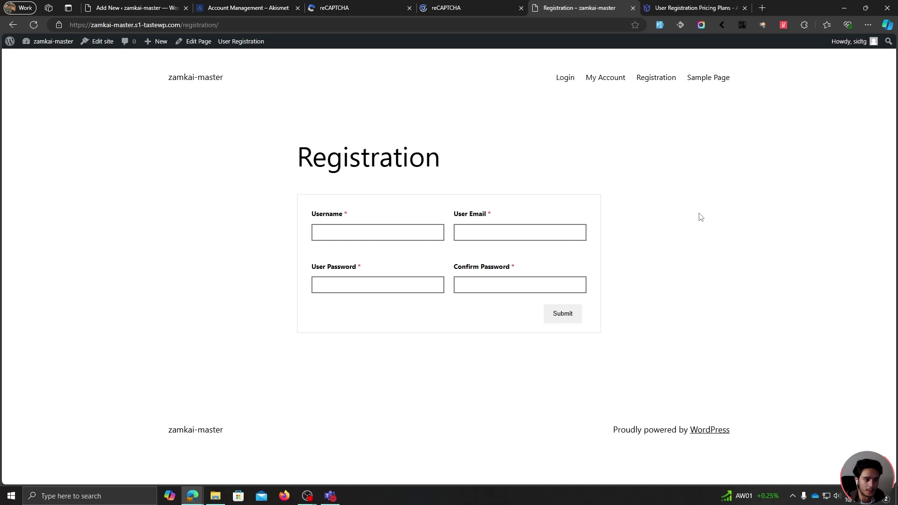
key("ctrl+1")
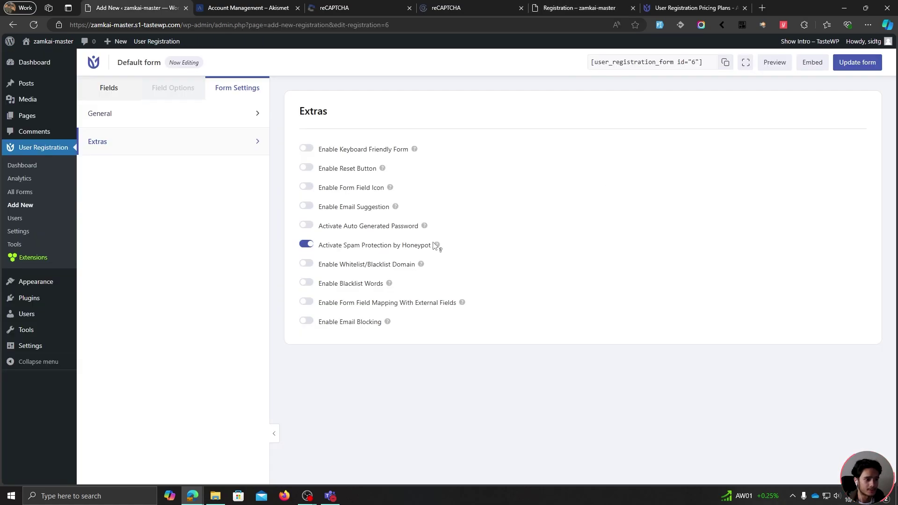
left_click(307, 245)
left_click(308, 264)
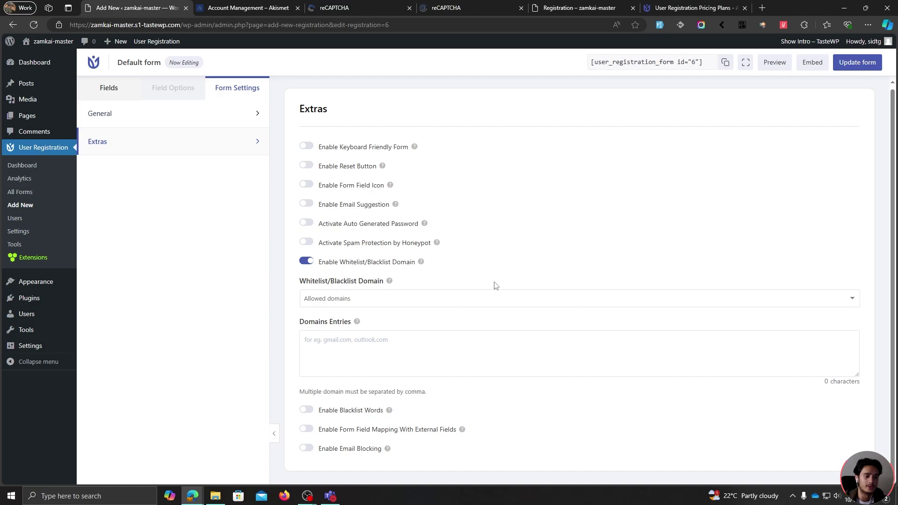
- Set Denied domains with xyz.com, then turn Whitelist/Blacklist Domain off
left_click(467, 299)
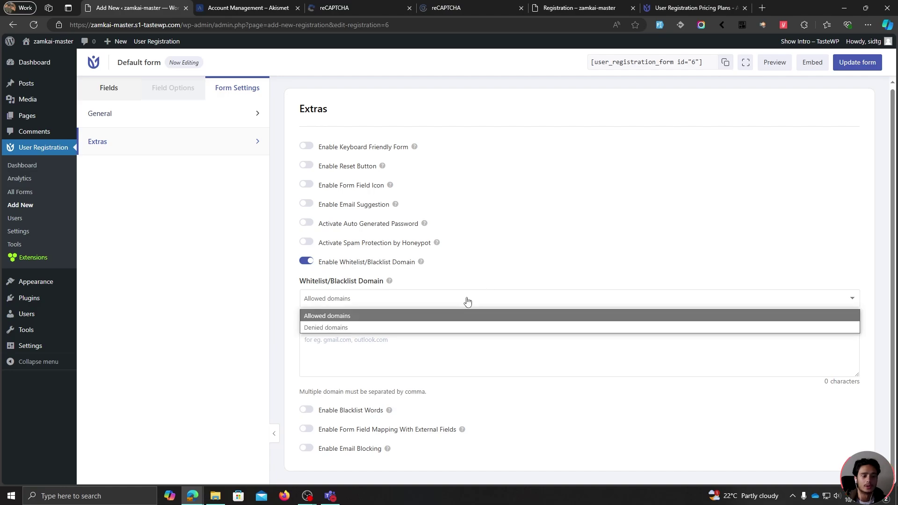
left_click(426, 315)
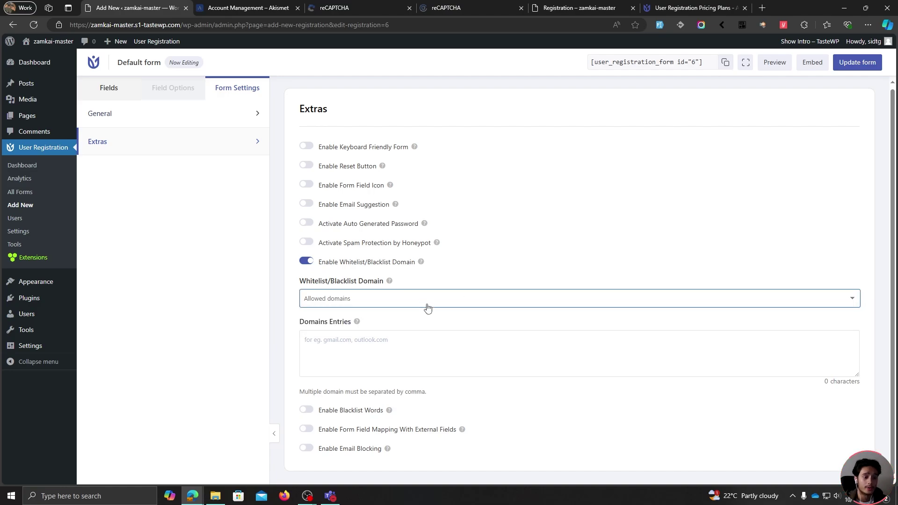
left_click(426, 306)
left_click(422, 327)
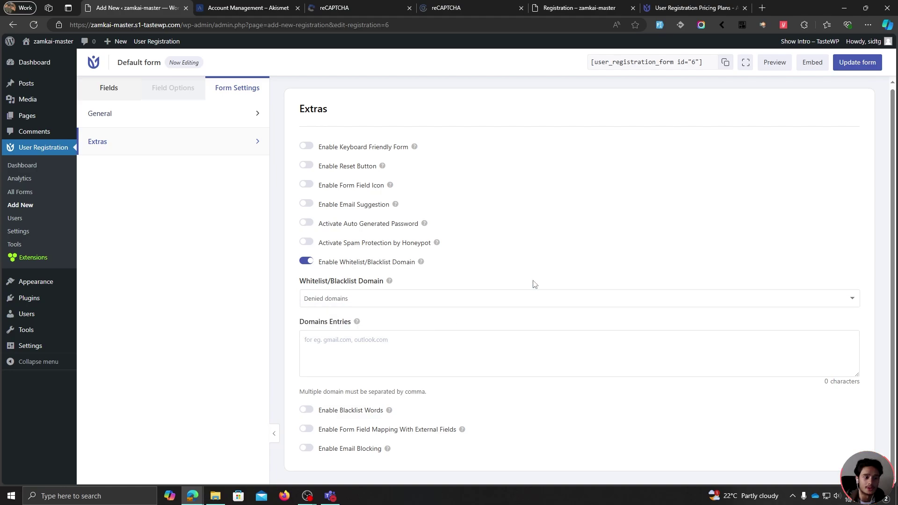
left_click(409, 341)
type("xyz.com")
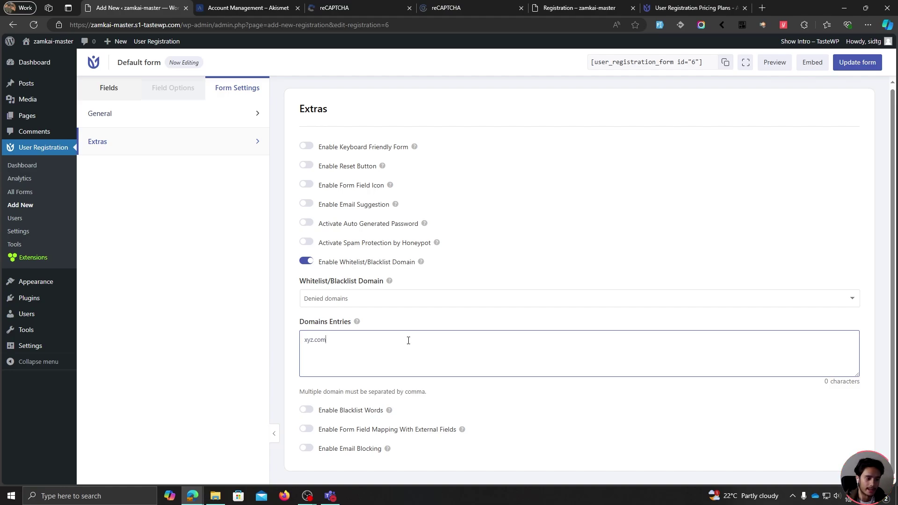
left_click(307, 261)
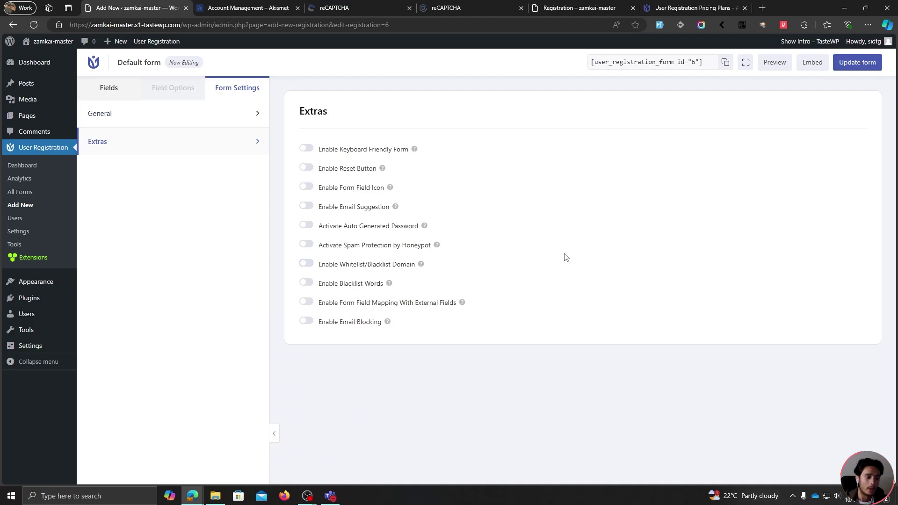
- Enable Blacklist Words on the Username field and enter the word 'idiot'
left_click(306, 283)
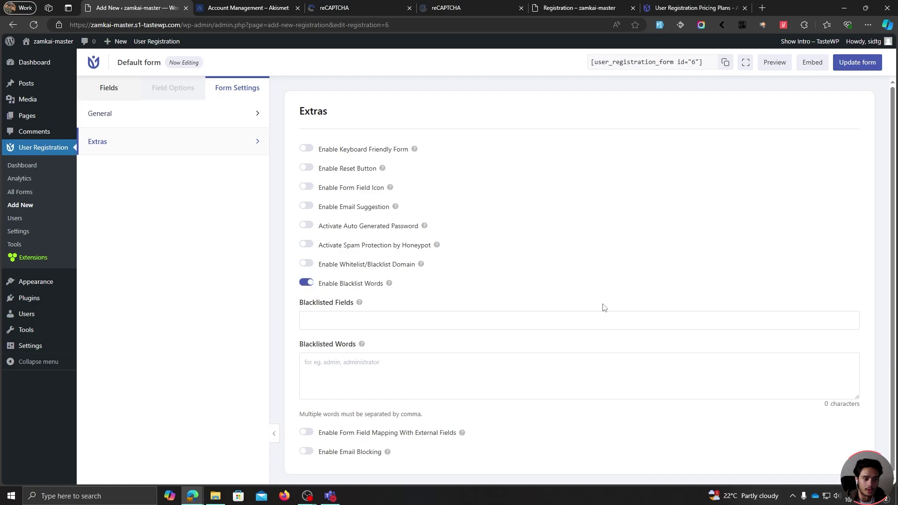
scroll(591, 305, "down", 1)
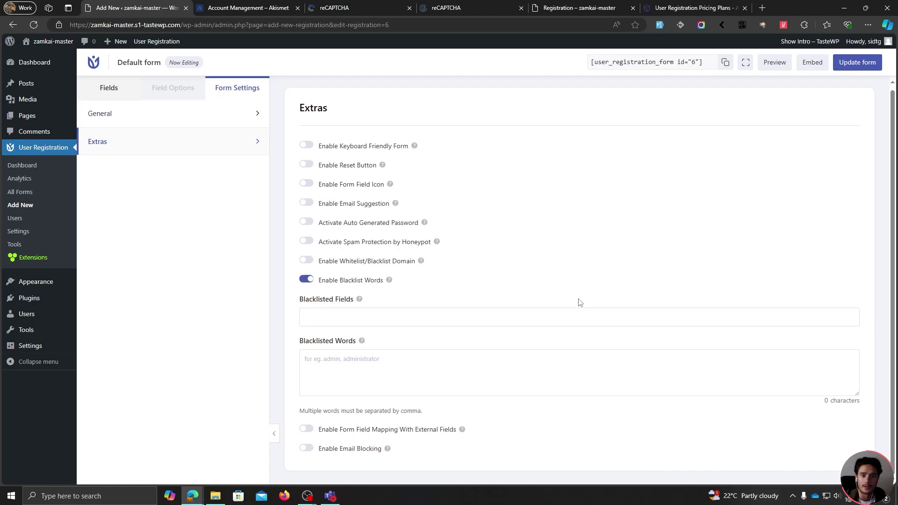
left_click(431, 319)
left_click(382, 338)
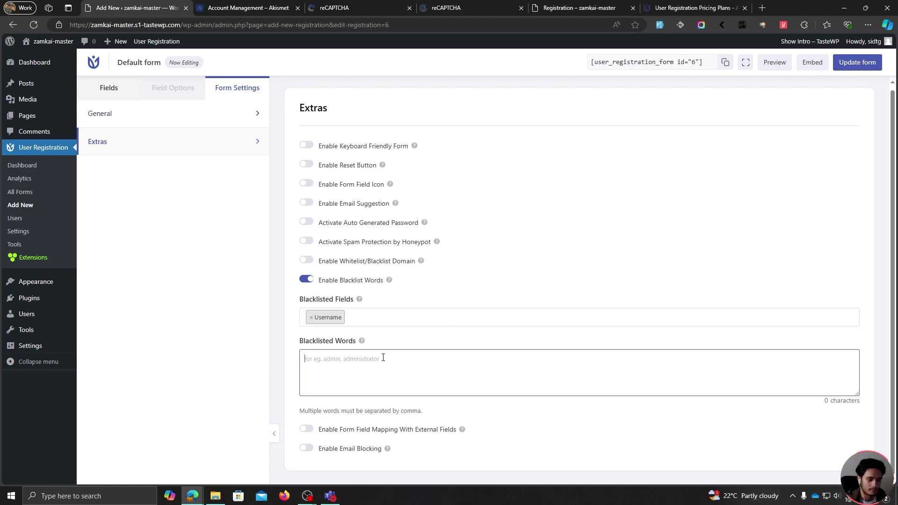
type("idiot")
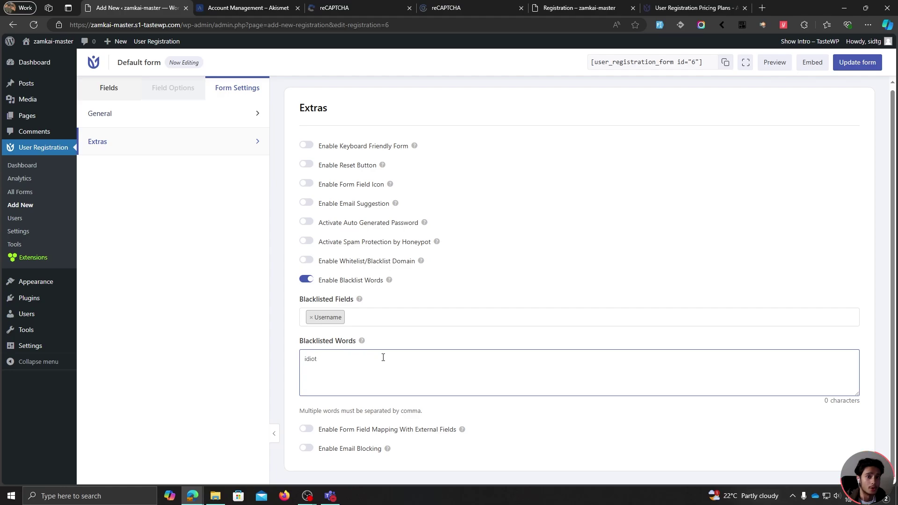